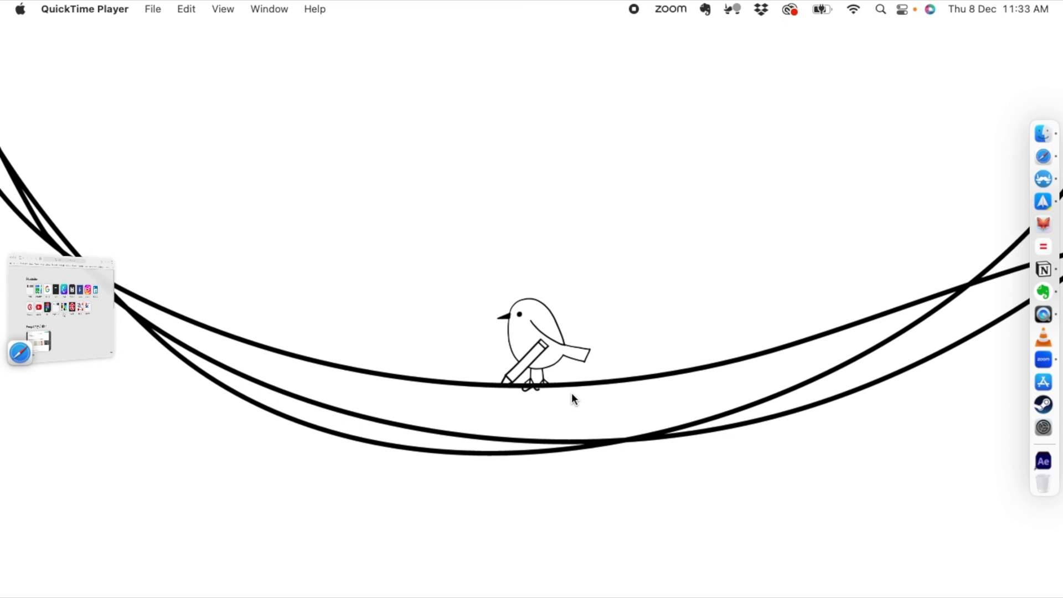
- Search Google Images for "site map" in Safari and preview the Milanote sitemap template
left_click(1043, 156)
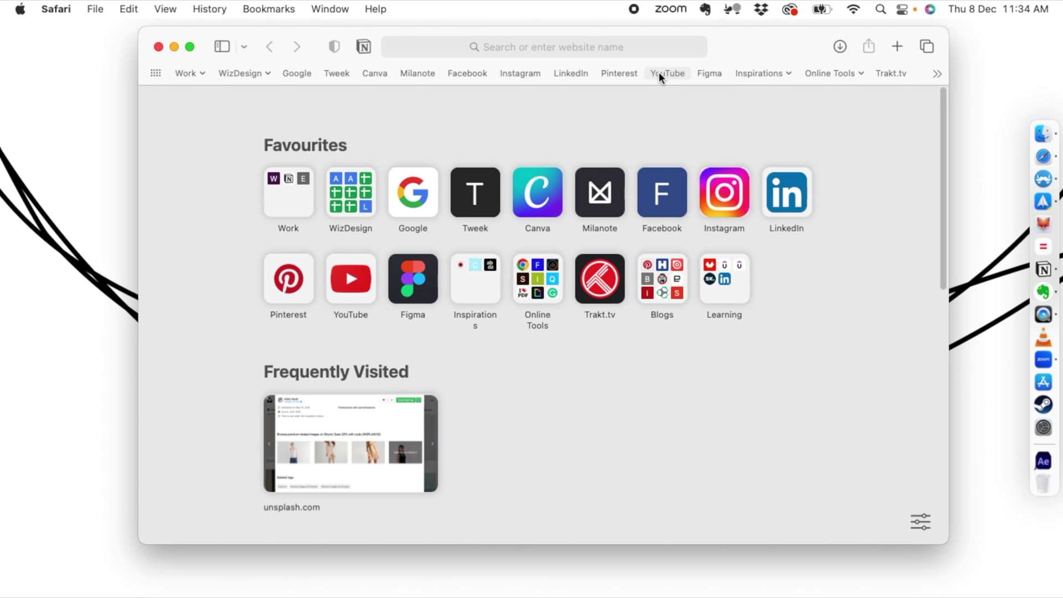
left_click(690, 44)
type("site map")
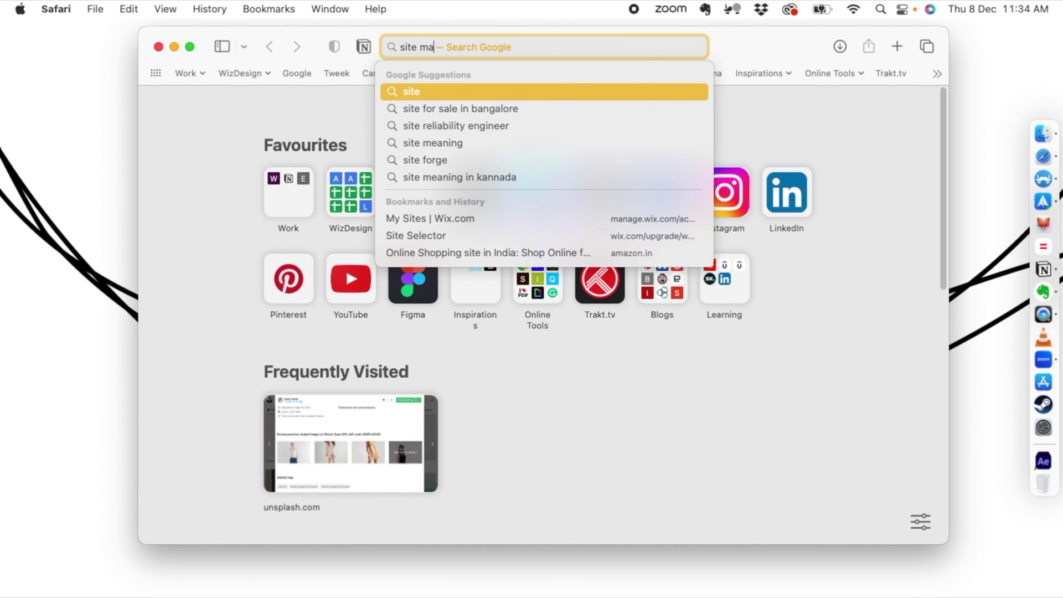
key("Return")
left_click(250, 171)
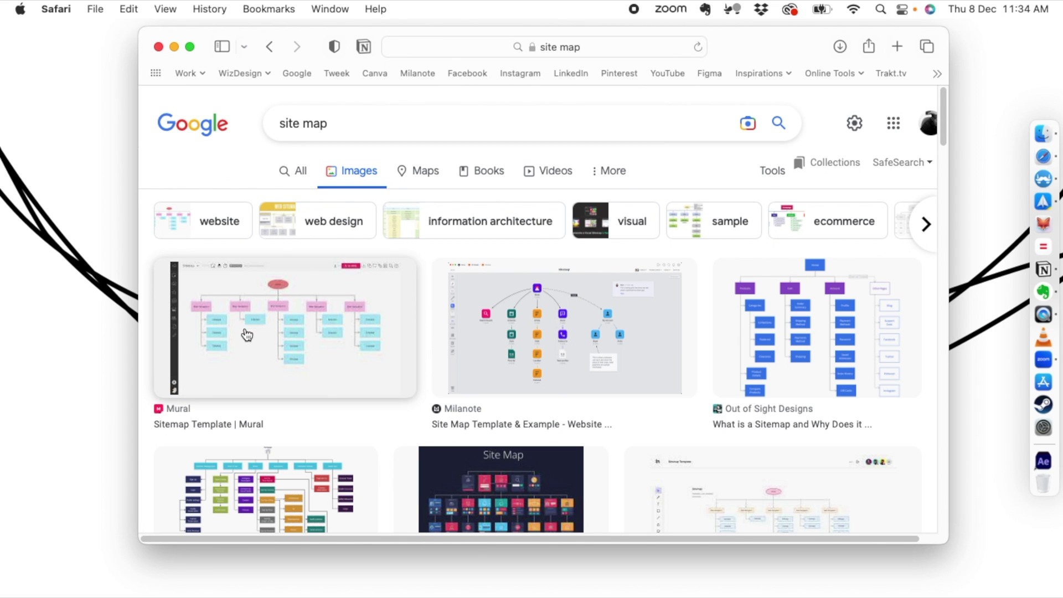
left_click(550, 331)
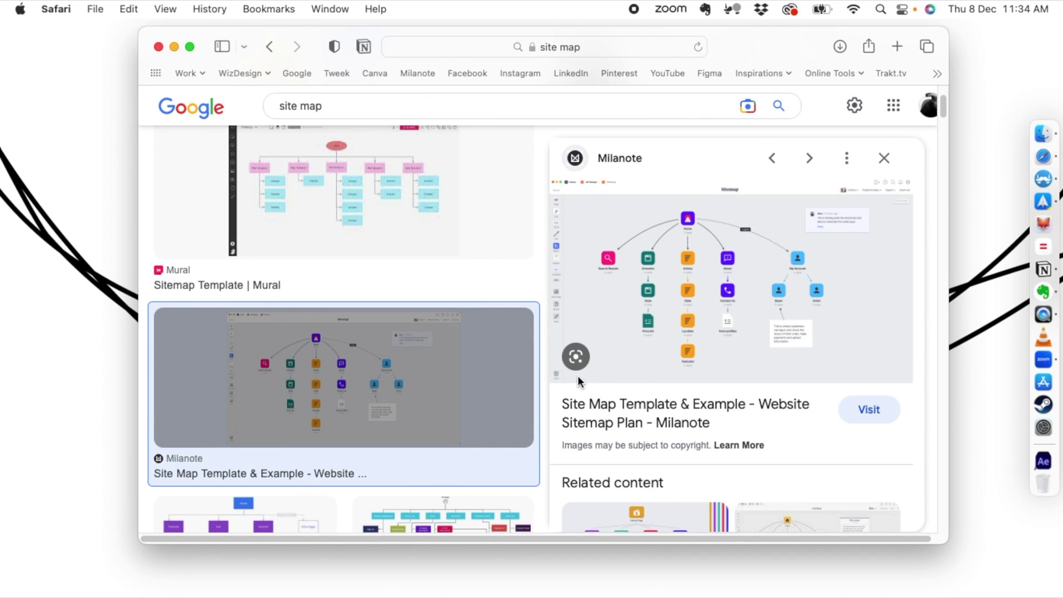
scroll(438, 391, "down", 4)
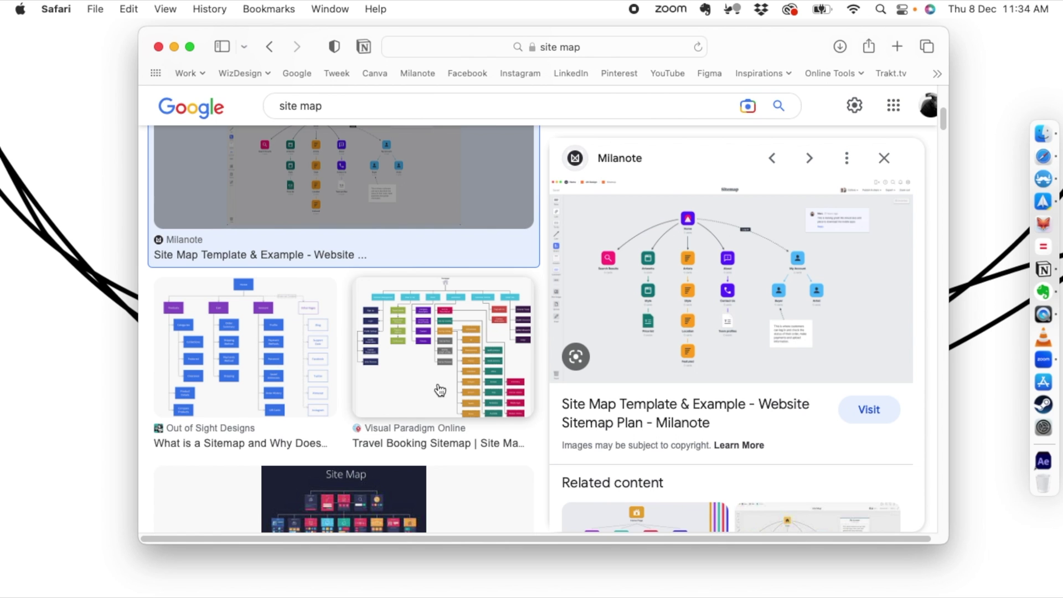
- Open a new blank board in Milanote
left_click(379, 75)
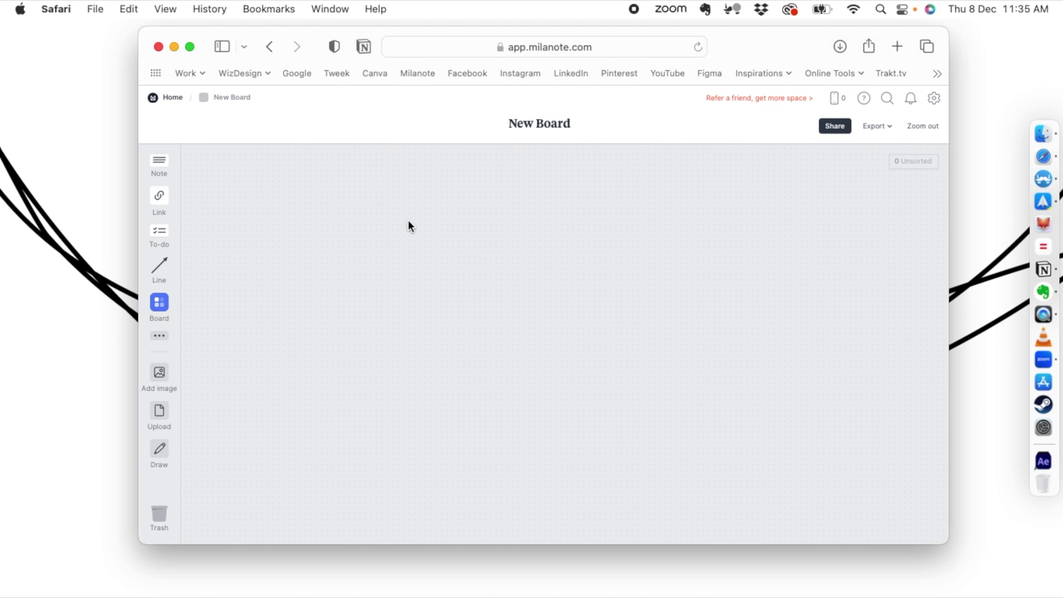
- Sketch two upright page outlines side by side, joined by a curved arrow, and discard the drawing
left_click_drag(392, 197, 394, 360)
left_click(157, 451)
mouse_move(395, 191)
left_mouse_down()
mouse_move(387, 337)
mouse_move(512, 289)
mouse_move(522, 320)
left_mouse_up()
left_click_drag(382, 331, 510, 317)
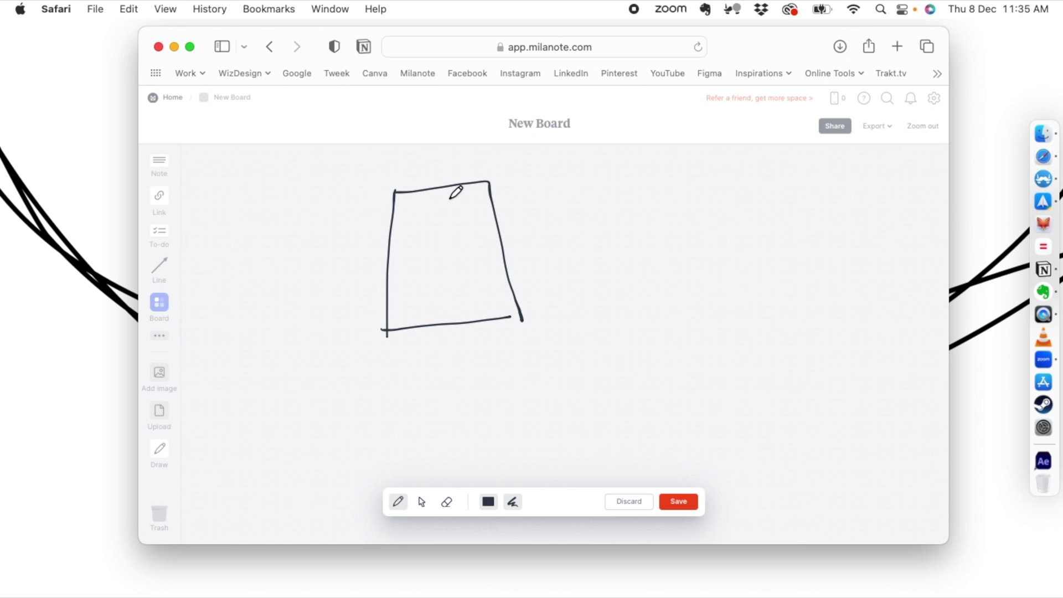
mouse_move(446, 195)
left_mouse_down()
mouse_move(477, 249)
mouse_move(605, 273)
left_mouse_up()
left_click_drag(607, 209, 631, 360)
mouse_move(606, 209)
left_mouse_down()
mouse_move(712, 203)
mouse_move(750, 363)
left_mouse_up()
left_click_drag(627, 363, 742, 348)
mouse_move(603, 267)
left_mouse_down()
mouse_move(613, 273)
mouse_move(602, 302)
left_mouse_up()
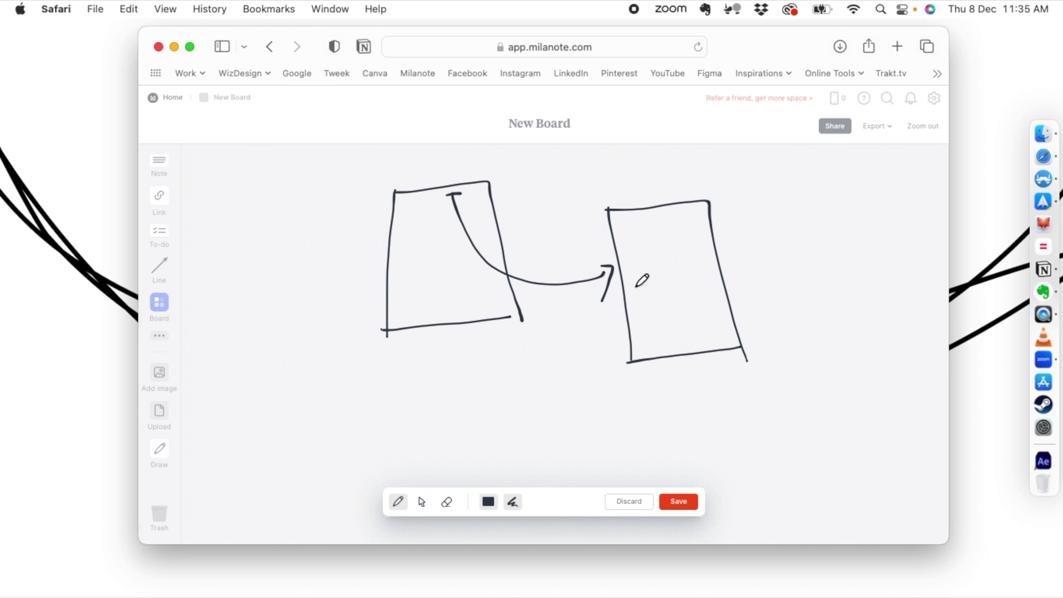
key("Escape")
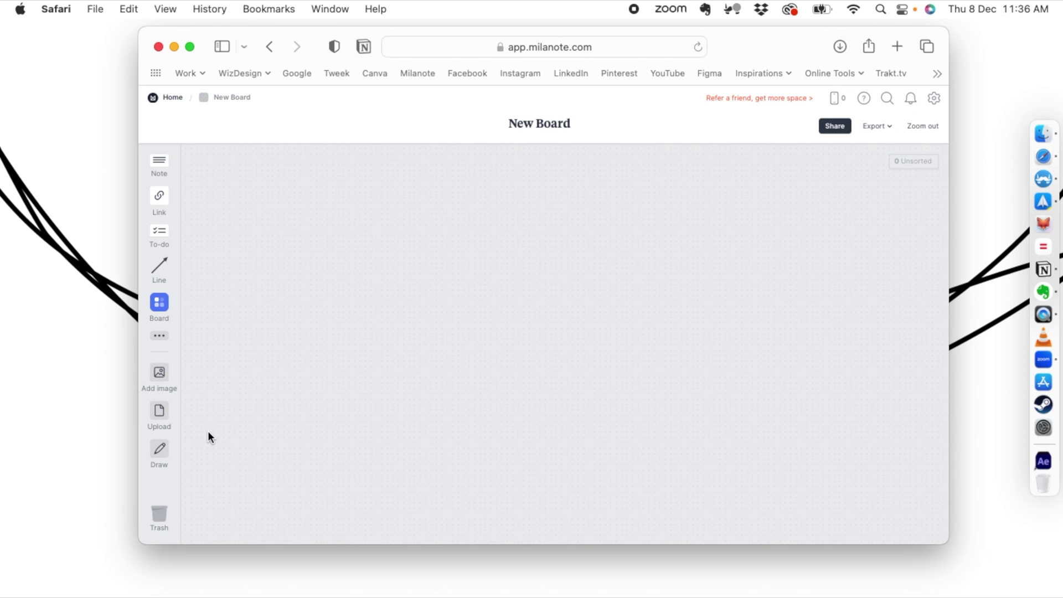
- Start a new freehand drawing on the board and draw a rectangle as the first flowchart symbol
left_click(160, 449)
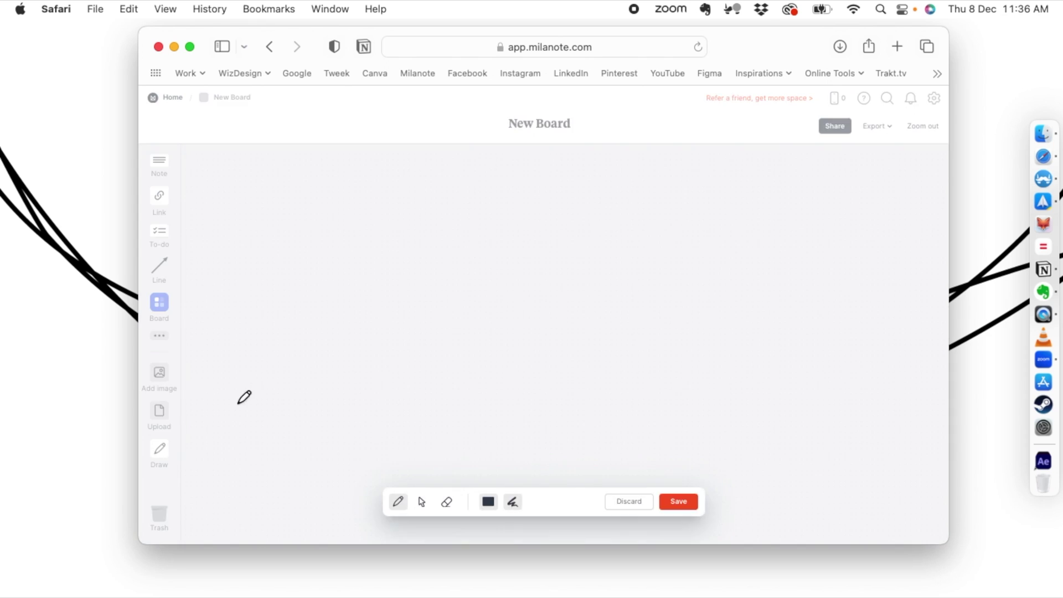
left_click_drag(393, 241, 391, 299)
left_click_drag(387, 242, 493, 235)
left_click_drag(385, 302, 457, 301)
mouse_move(488, 233)
left_mouse_down()
mouse_move(490, 298)
mouse_move(454, 303)
left_mouse_up()
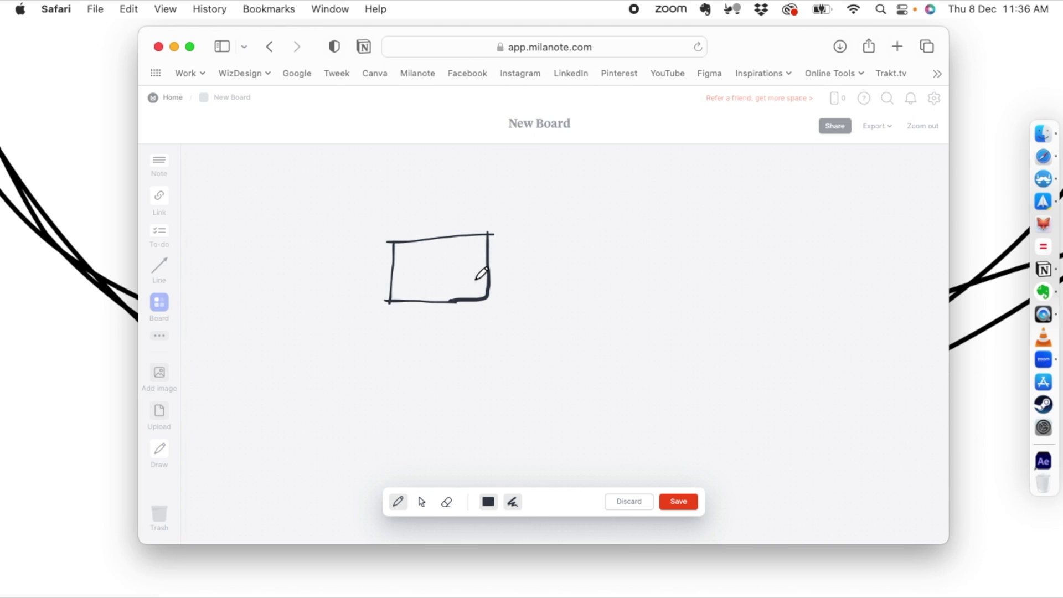
- Draw the remaining flowchart symbols in a row beside the rectangle: a diamond, a straight arrow and a rounded bar
left_click_drag(556, 216, 532, 265)
mouse_move(556, 216)
left_mouse_down()
mouse_move(585, 266)
mouse_move(550, 299)
left_mouse_up()
left_click_drag(582, 265, 552, 302)
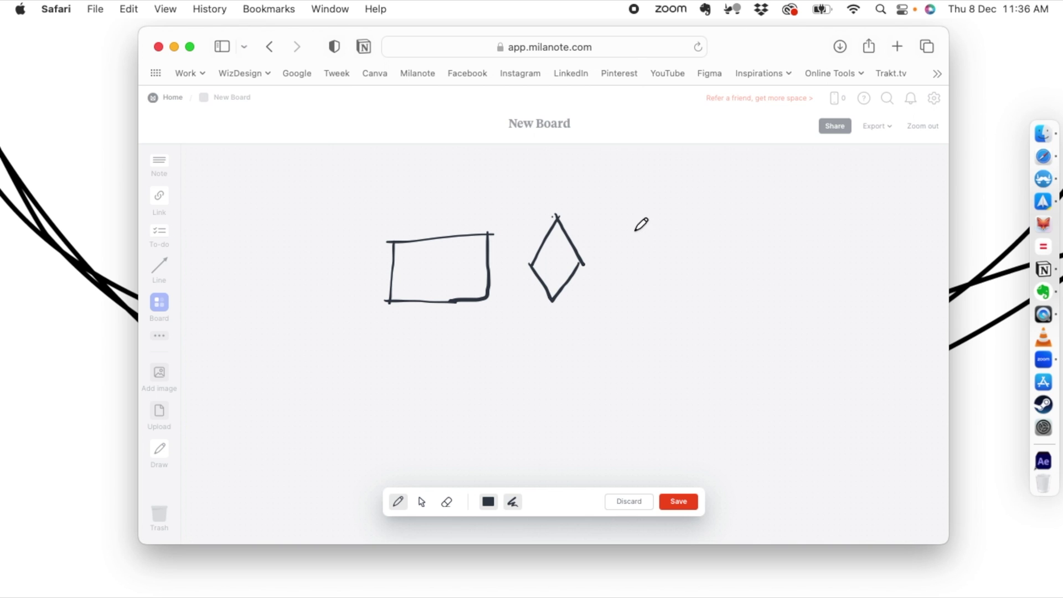
left_click_drag(615, 256, 675, 254)
mouse_move(727, 260)
left_mouse_down()
mouse_move(707, 256)
mouse_move(797, 245)
mouse_move(784, 256)
mouse_move(722, 259)
left_mouse_up()
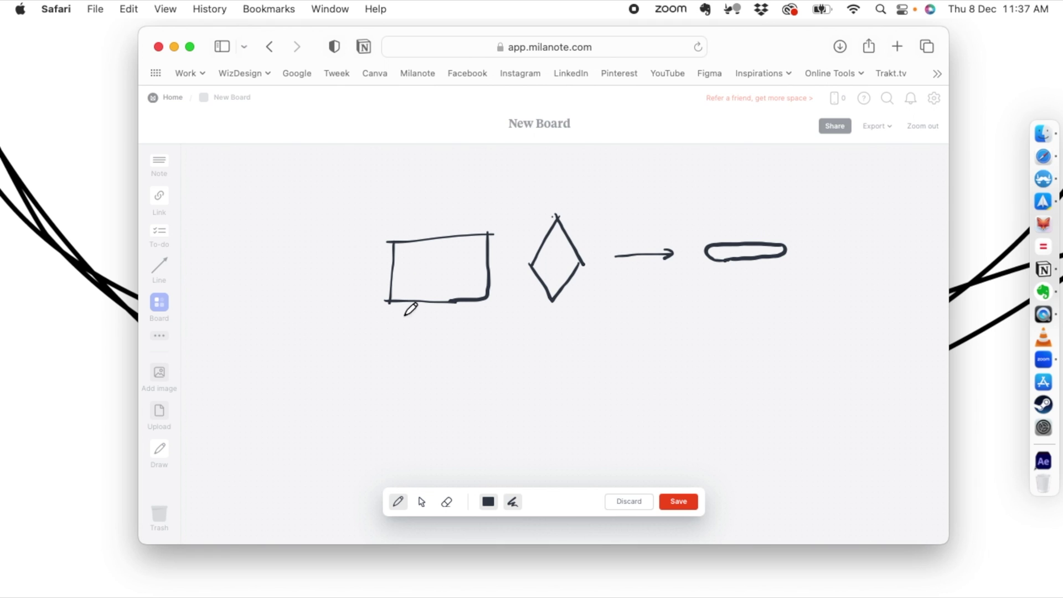
- Label the rectangle "Process" and the diamond "Decision" by hand, each with a small pointer arrow
mouse_move(424, 281)
left_mouse_down()
mouse_move(416, 348)
mouse_move(404, 349)
mouse_move(414, 327)
left_mouse_up()
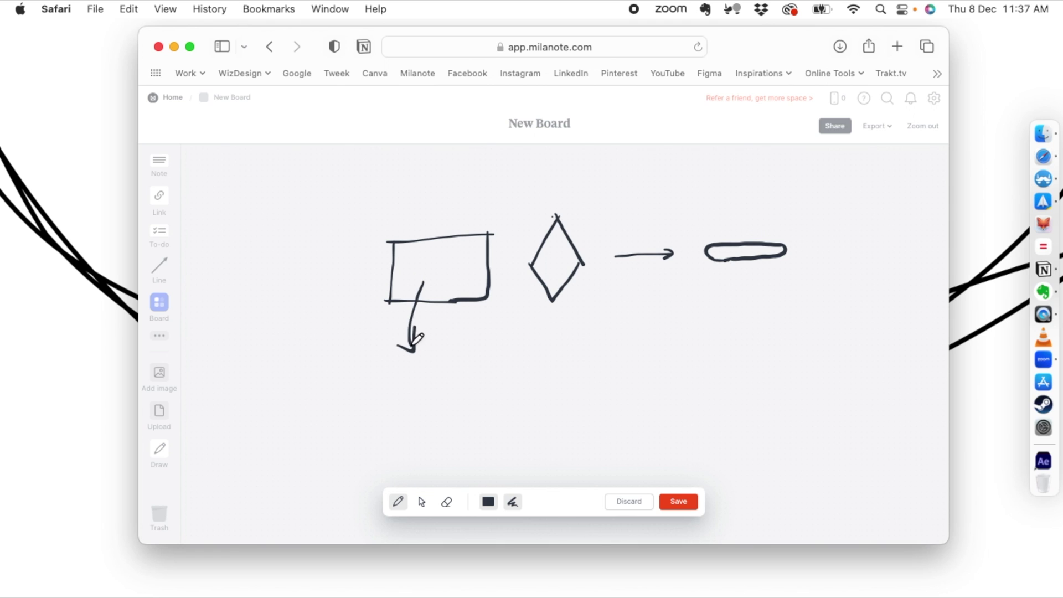
mouse_move(379, 369)
left_mouse_down()
mouse_move(401, 391)
mouse_move(398, 370)
mouse_move(410, 381)
mouse_move(408, 368)
mouse_move(429, 375)
mouse_move(453, 348)
left_mouse_up()
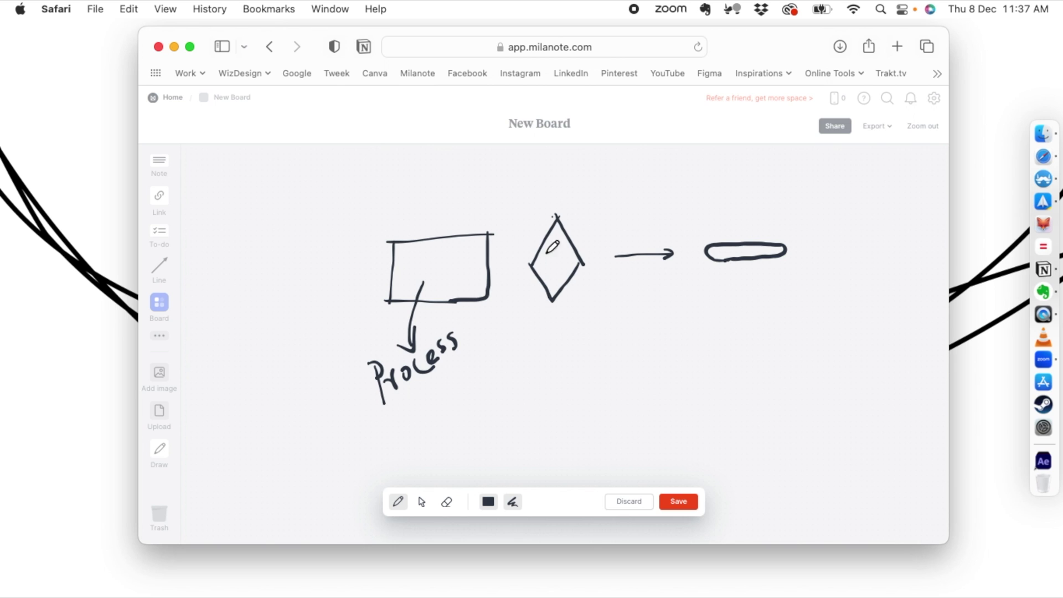
mouse_move(552, 275)
left_mouse_down()
mouse_move(572, 344)
mouse_move(544, 390)
mouse_move(591, 351)
mouse_move(598, 358)
mouse_move(610, 328)
mouse_move(618, 349)
mouse_move(620, 314)
mouse_move(601, 350)
left_mouse_up()
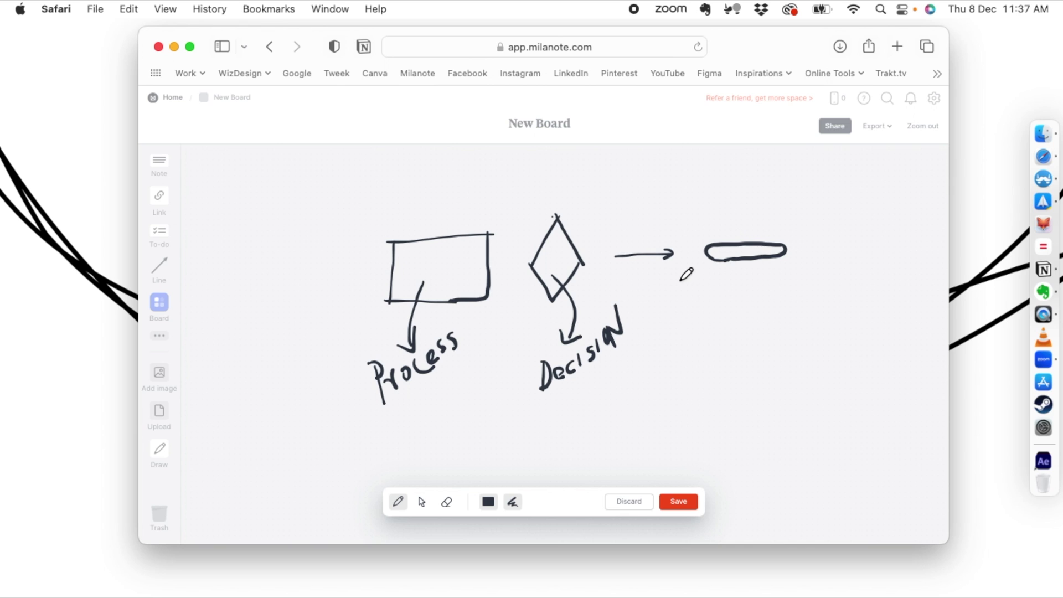
- Label the straight arrow "Connector" and the rounded bar "Terminator" by hand, each with a pointer arrow
mouse_move(651, 257)
left_mouse_down()
mouse_move(689, 327)
mouse_move(700, 313)
left_mouse_up()
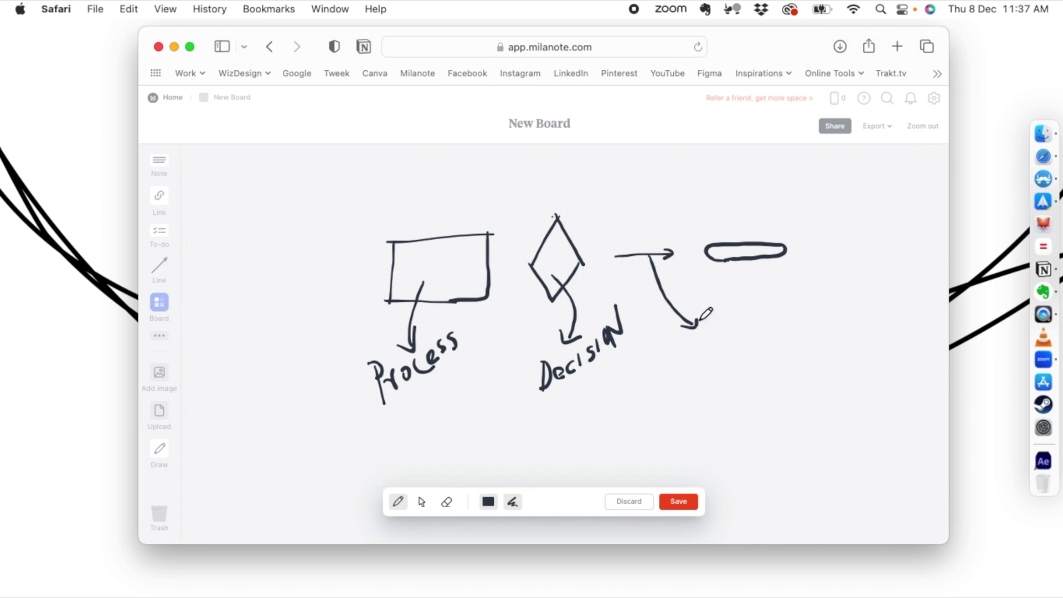
mouse_move(691, 350)
left_mouse_down()
mouse_move(705, 329)
mouse_move(718, 334)
mouse_move(718, 315)
mouse_move(740, 321)
mouse_move(736, 297)
mouse_move(742, 314)
mouse_move(746, 302)
mouse_move(762, 312)
mouse_move(755, 303)
mouse_move(774, 292)
left_mouse_up()
left_click(734, 297)
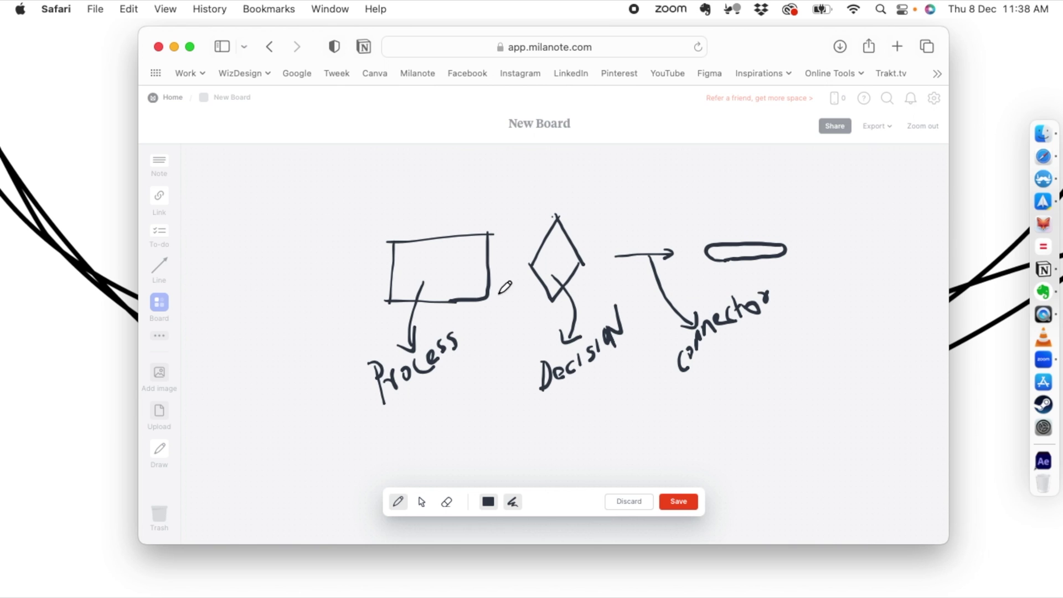
mouse_move(759, 237)
left_mouse_down()
mouse_move(825, 223)
mouse_move(827, 243)
mouse_move(818, 240)
mouse_move(838, 240)
mouse_move(849, 215)
mouse_move(866, 224)
mouse_move(875, 199)
mouse_move(900, 194)
mouse_move(900, 175)
mouse_move(924, 179)
left_mouse_up()
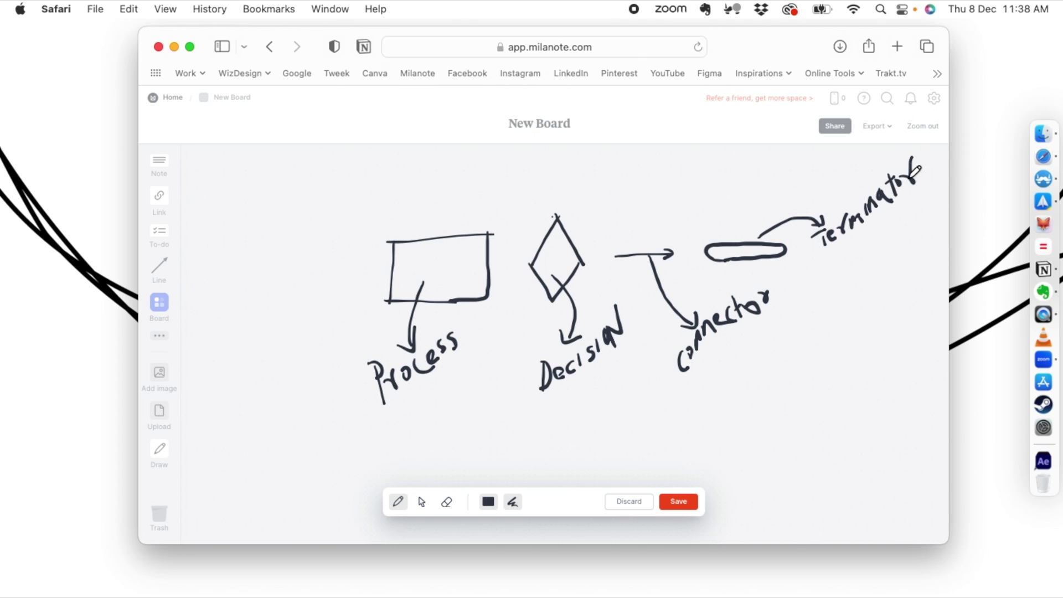
- Look up images of "t-100 terminator" in a separate tab and preview the Neca Terminator action figure
left_click(898, 45)
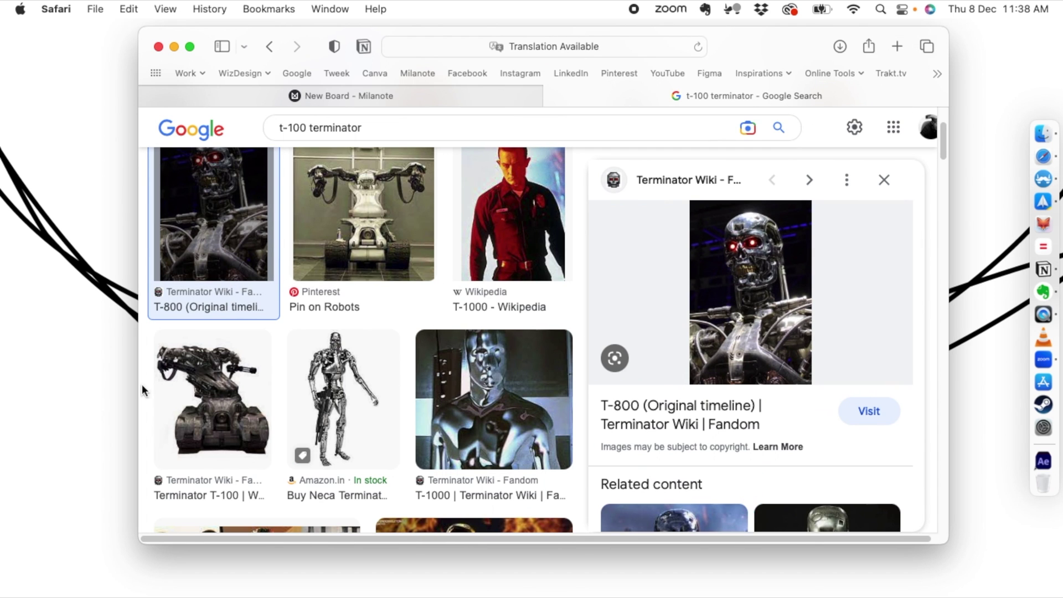
left_click(375, 406)
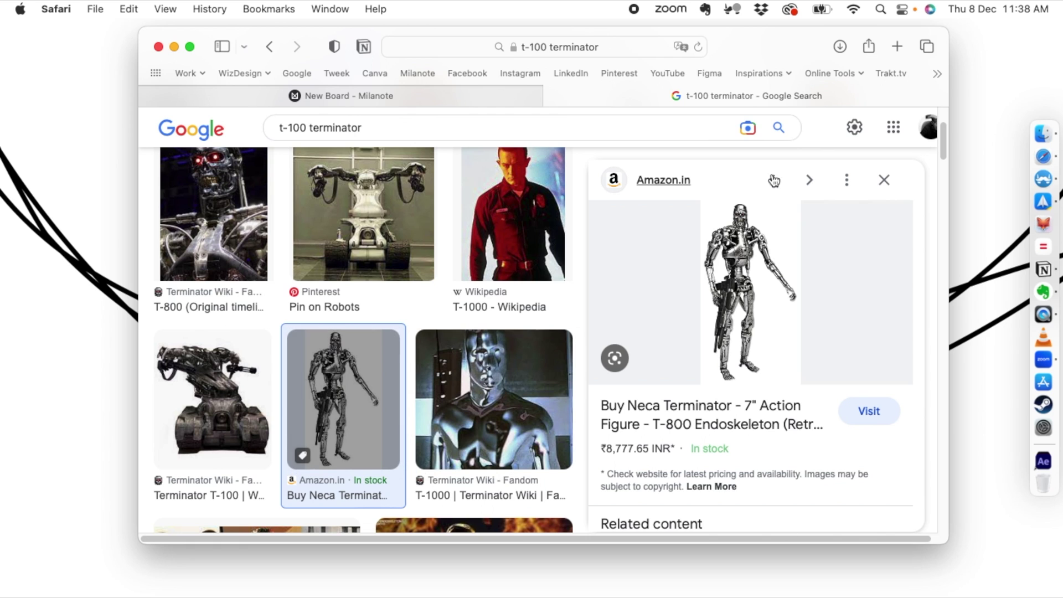
- Return to the Milanote board and save the labelled flowchart symbol drawing
left_click(551, 98)
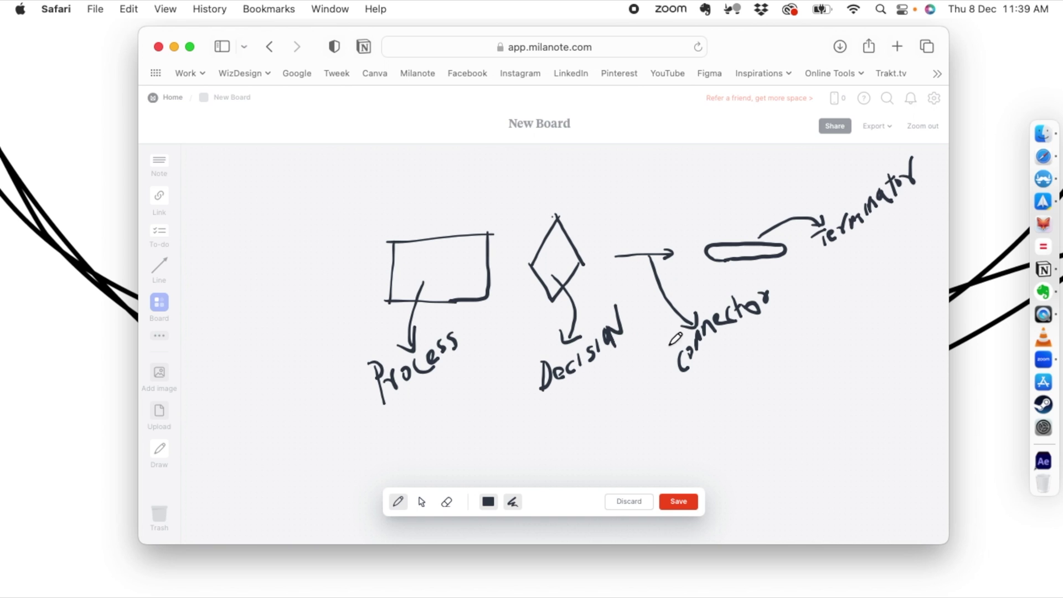
left_click(678, 501)
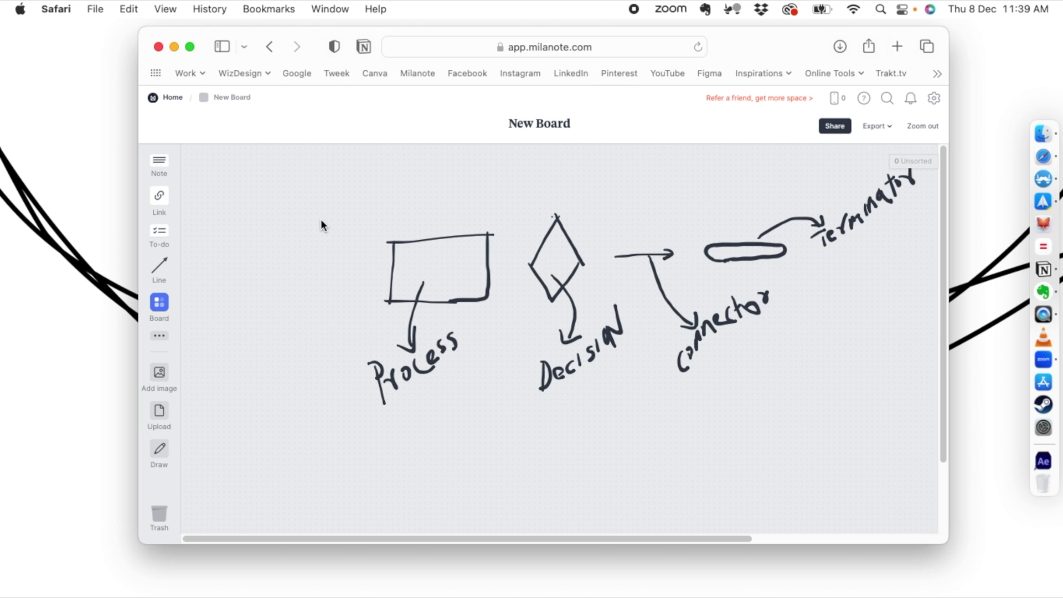
- Search the web for "flowmapp" and open the FlowMapp website
left_click(552, 49)
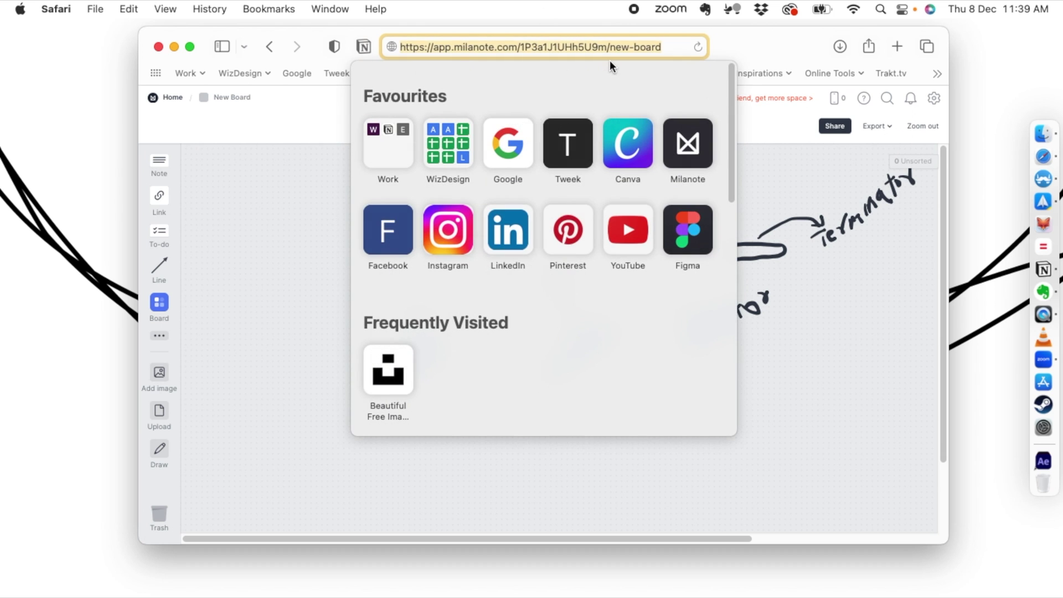
type("flowmapp")
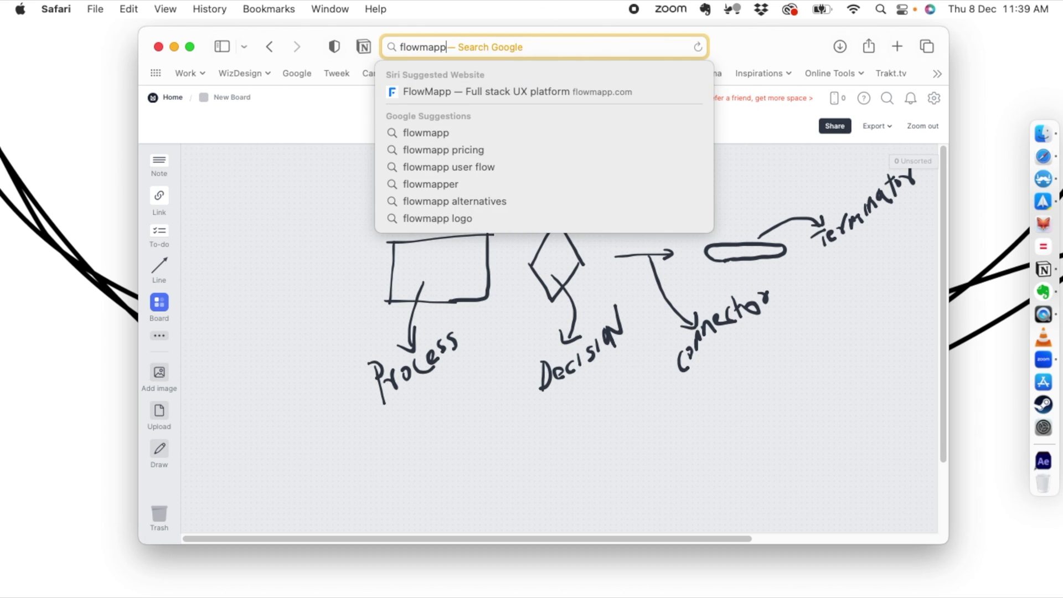
key("Return")
left_click(447, 258)
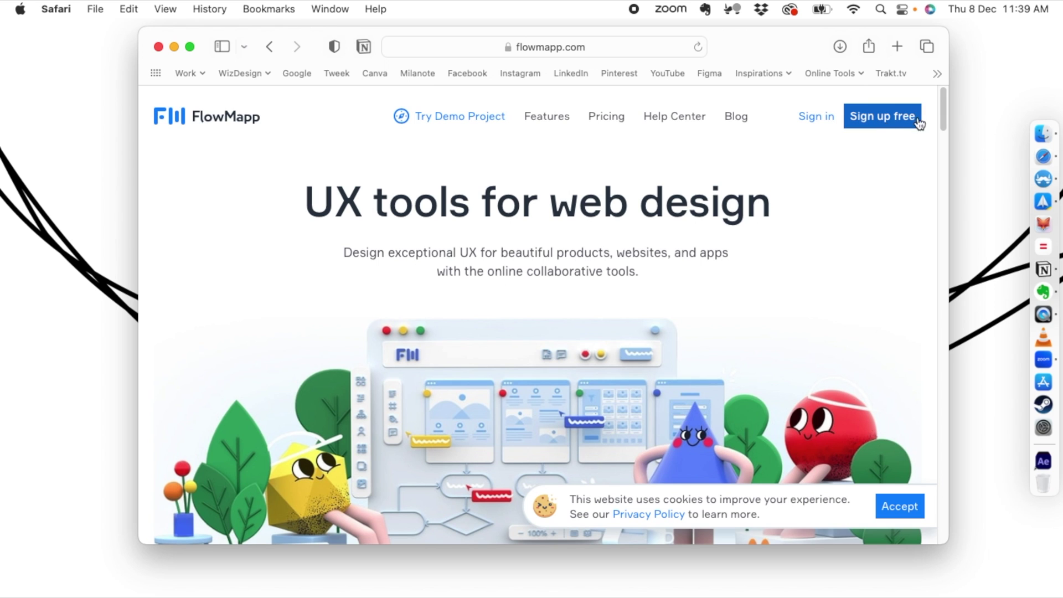
- Sign in to the existing FlowMapp account
left_click(826, 118)
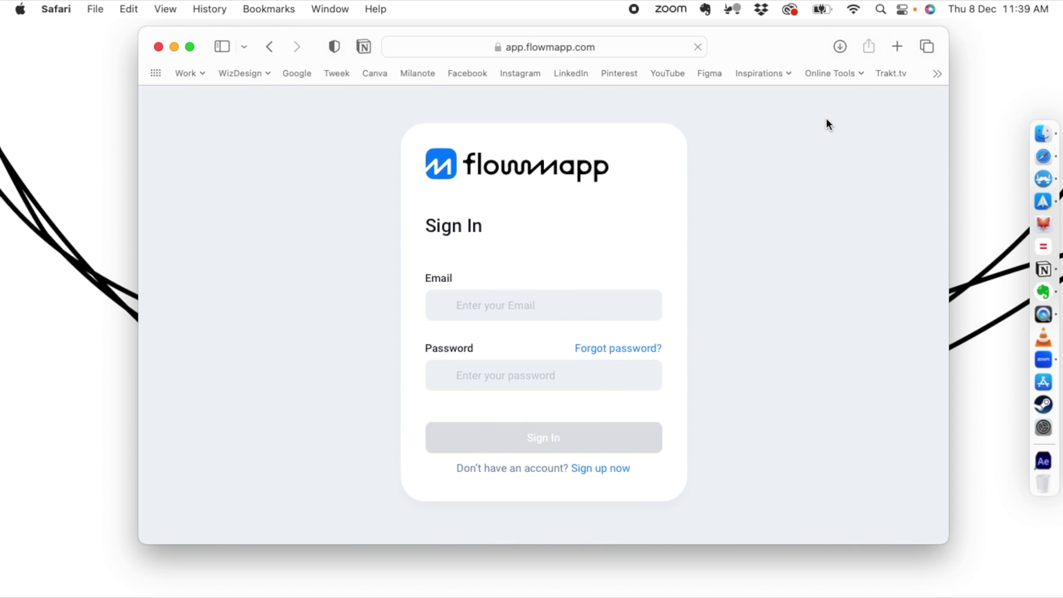
left_click(511, 301)
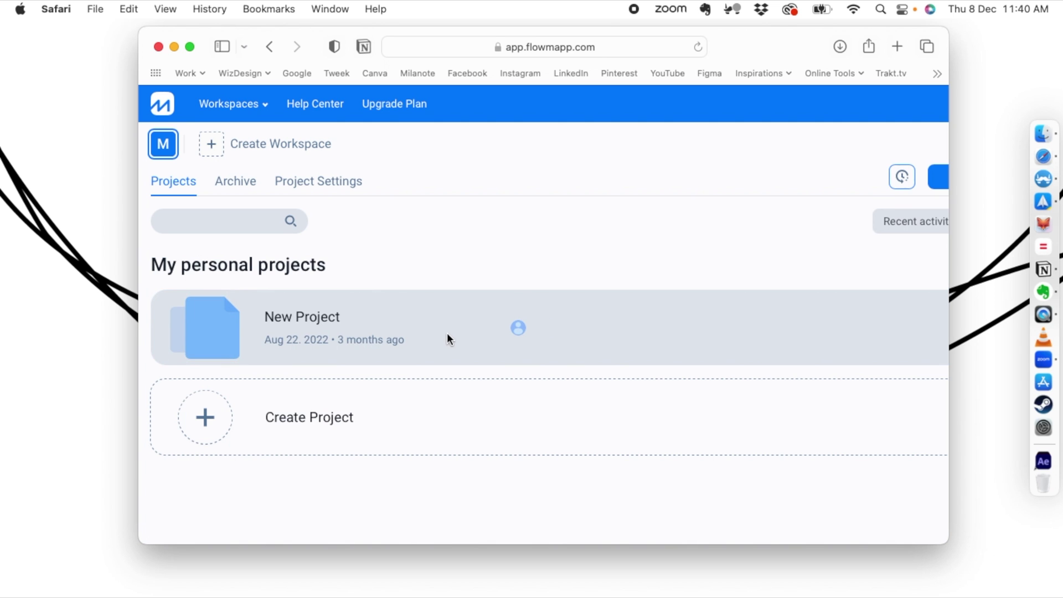
- Reposition and widen the browser window so that the full width of the FlowMapp projects page fits
left_click_drag(953, 128, 1008, 119)
left_click_drag(852, 55, 772, 52)
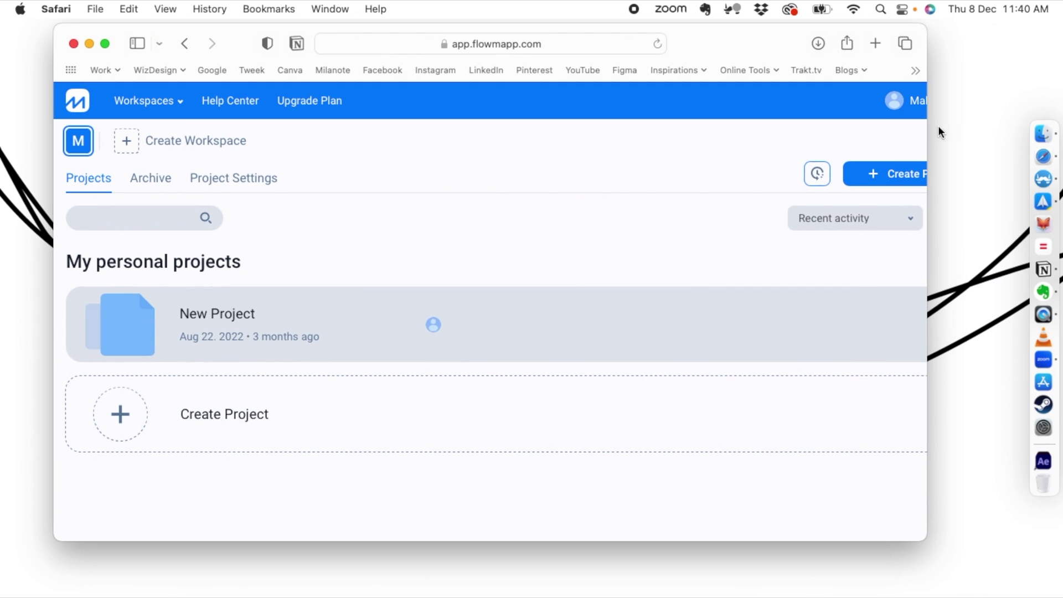
left_click_drag(930, 128, 1017, 127)
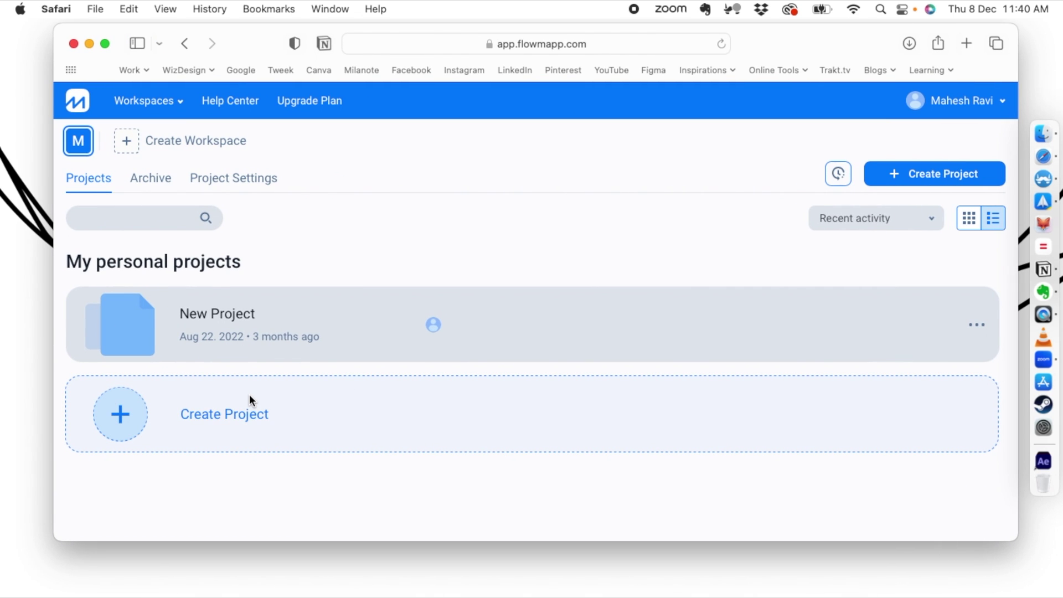
- Delete the existing project "New Project" from the personal projects
left_click(973, 325)
left_click(933, 383)
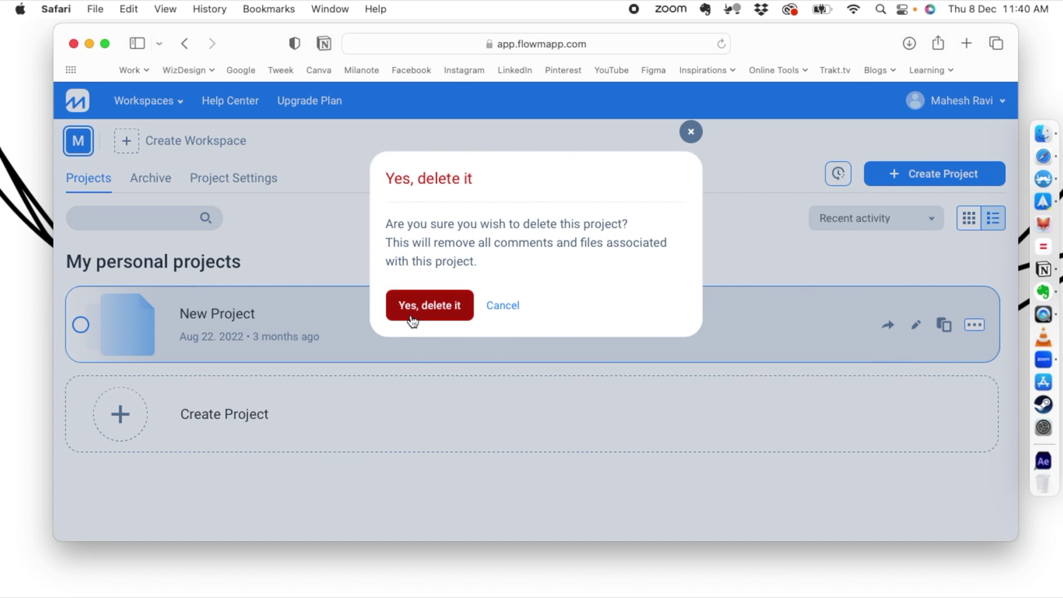
left_click(412, 321)
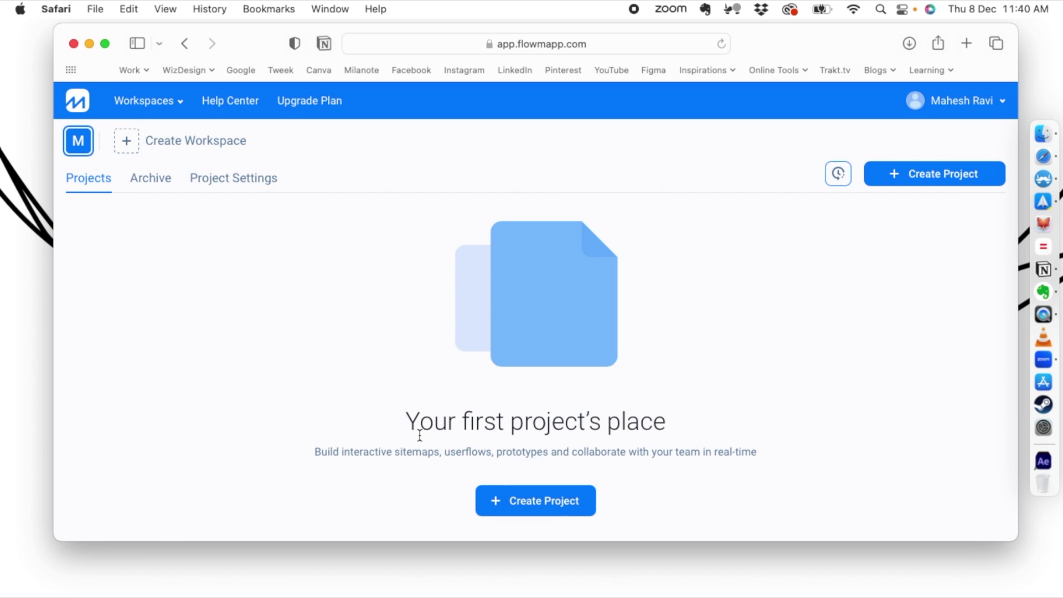
- Create a new FlowMapp project named "Portfolio"
left_click(501, 497)
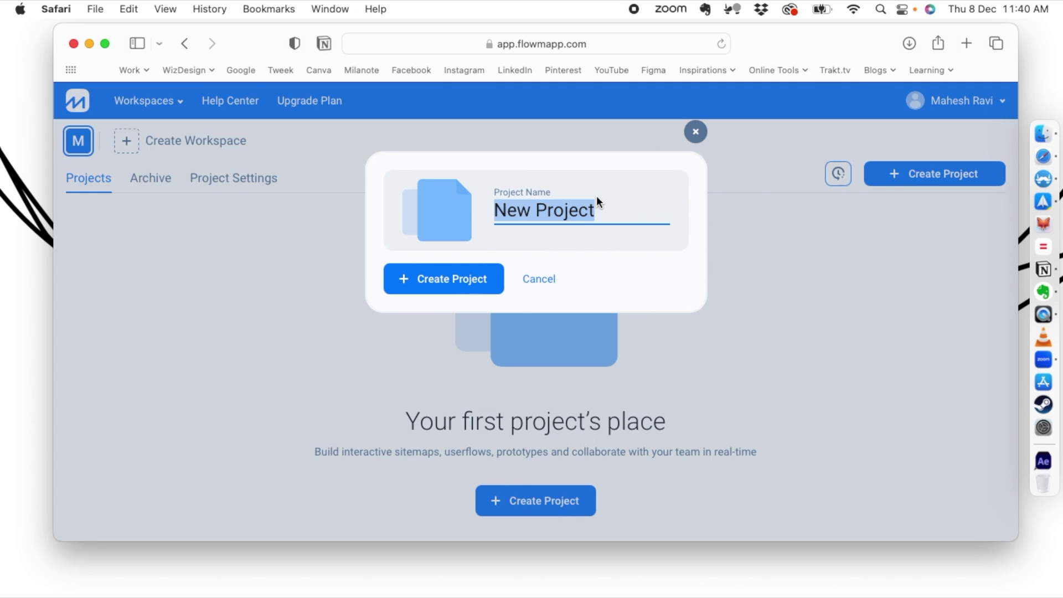
type("Portfolio")
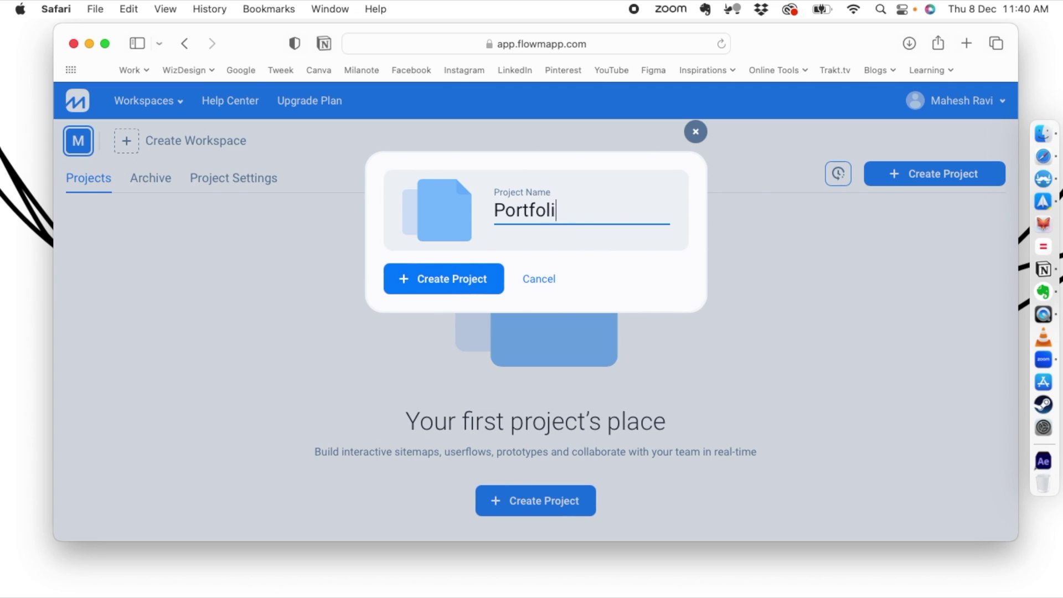
left_click(497, 204)
left_click(424, 278)
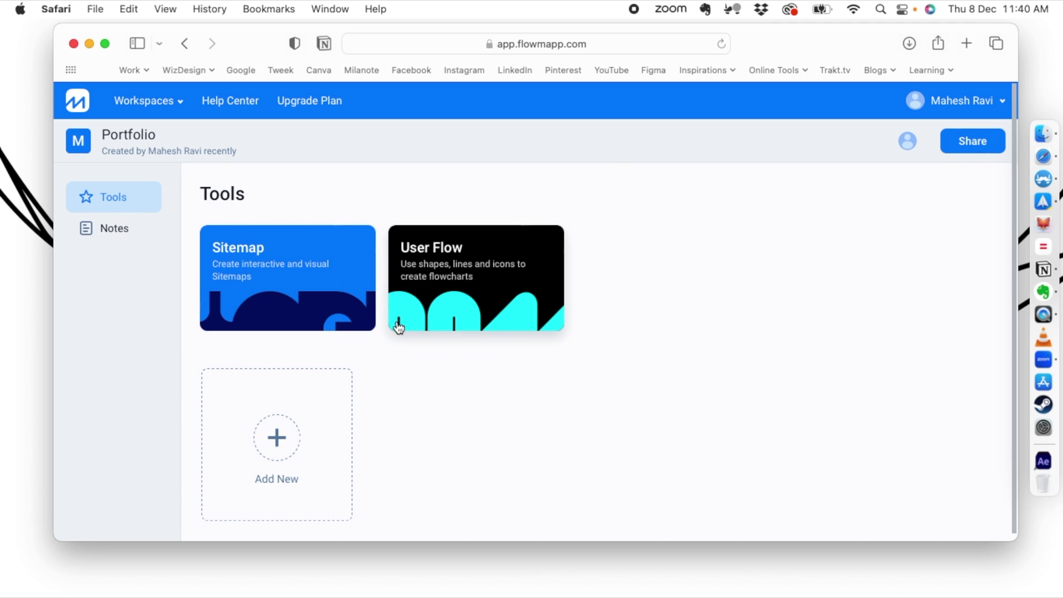
- Create a blank user flow named "New visitor" in the Portfolio project
left_click(448, 265)
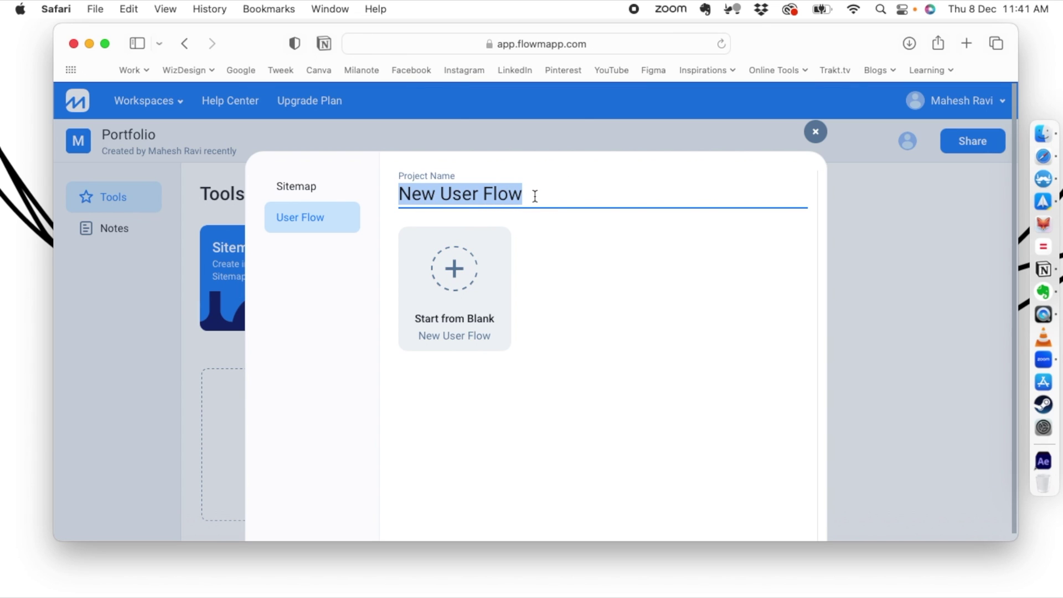
type("Nw")
key("BackSpace")
type("ew visitor")
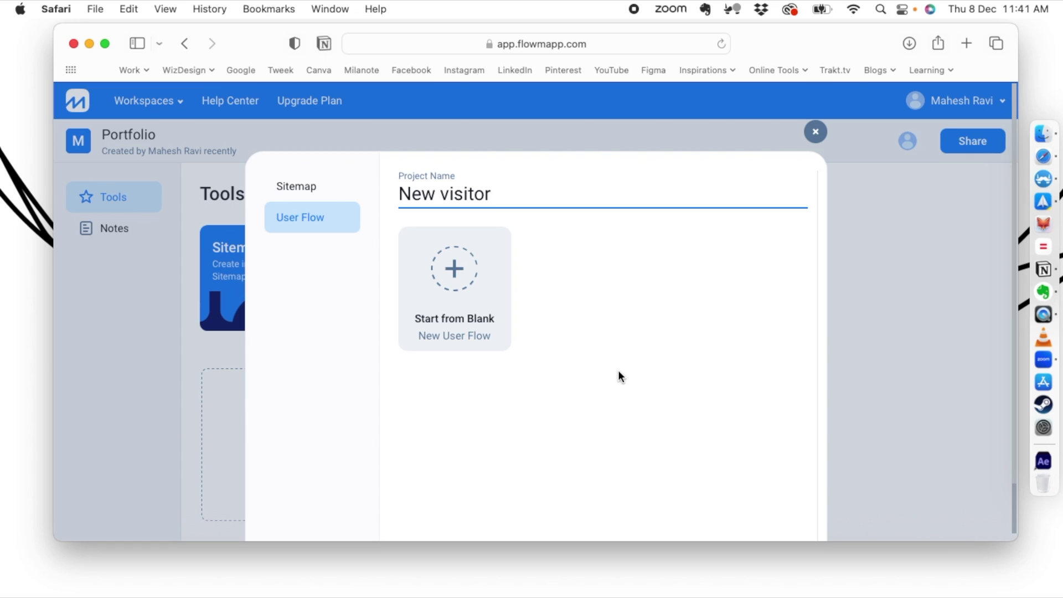
left_click(453, 270)
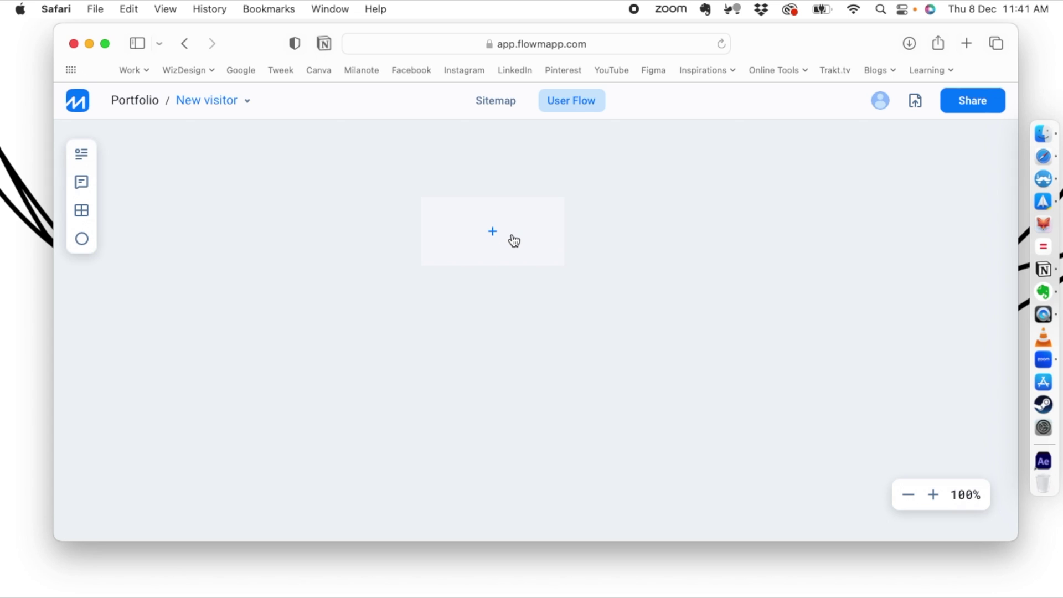
- Add a rounded terminal shape labelled "start" and move it up to the upper edge of the canvas
left_click(541, 207)
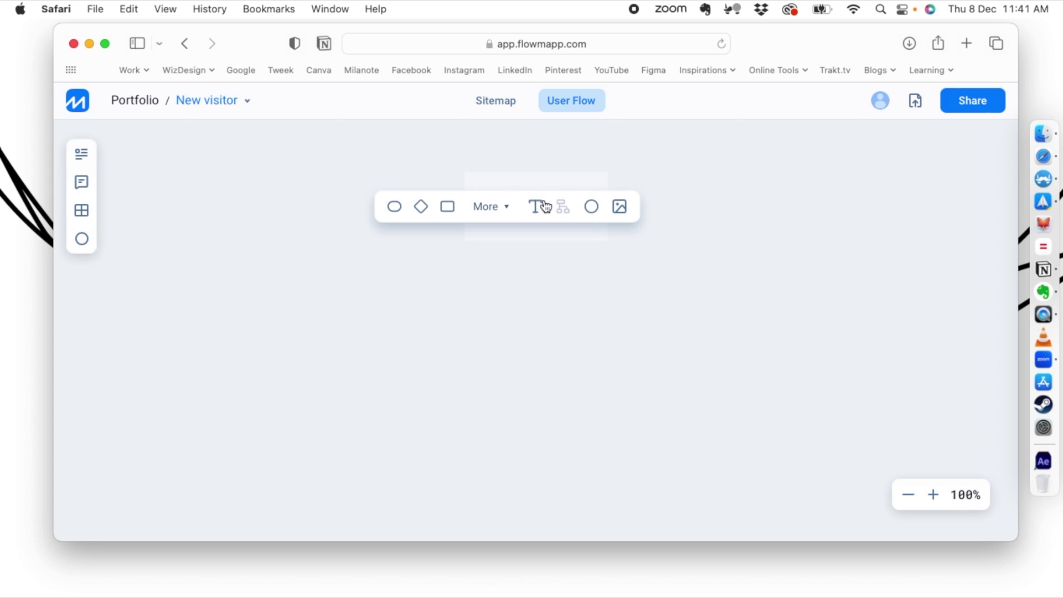
left_click(395, 207)
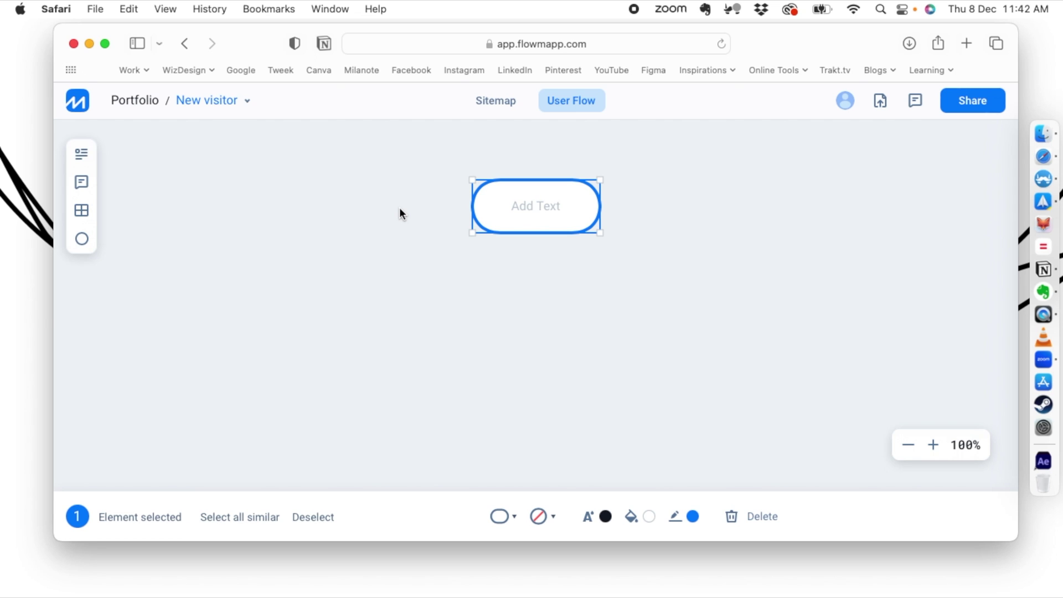
type("start")
left_click(498, 330)
left_click_drag(548, 223, 548, 199)
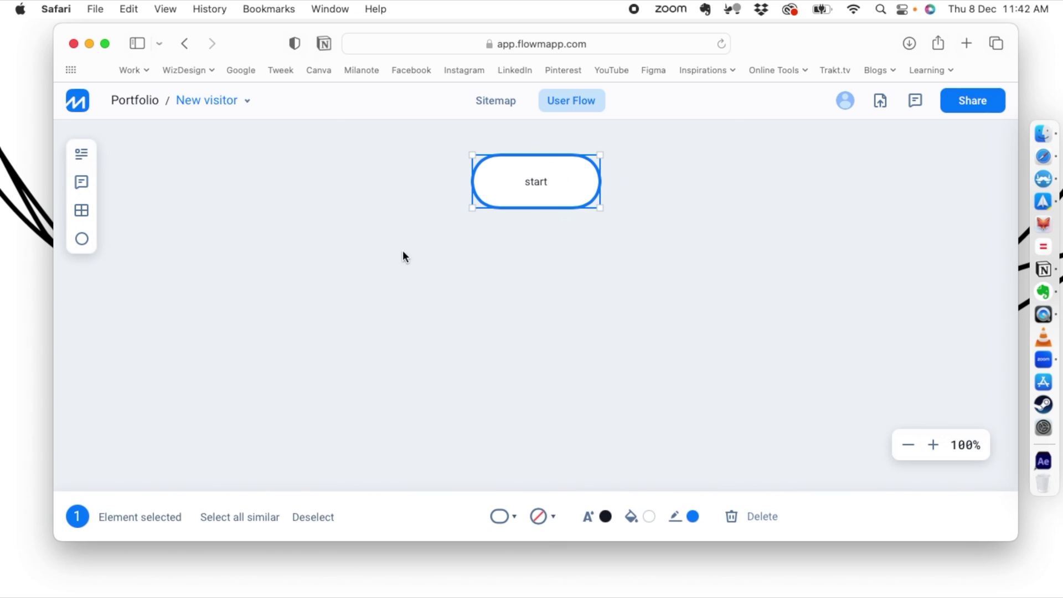
left_click_drag(541, 202, 536, 173)
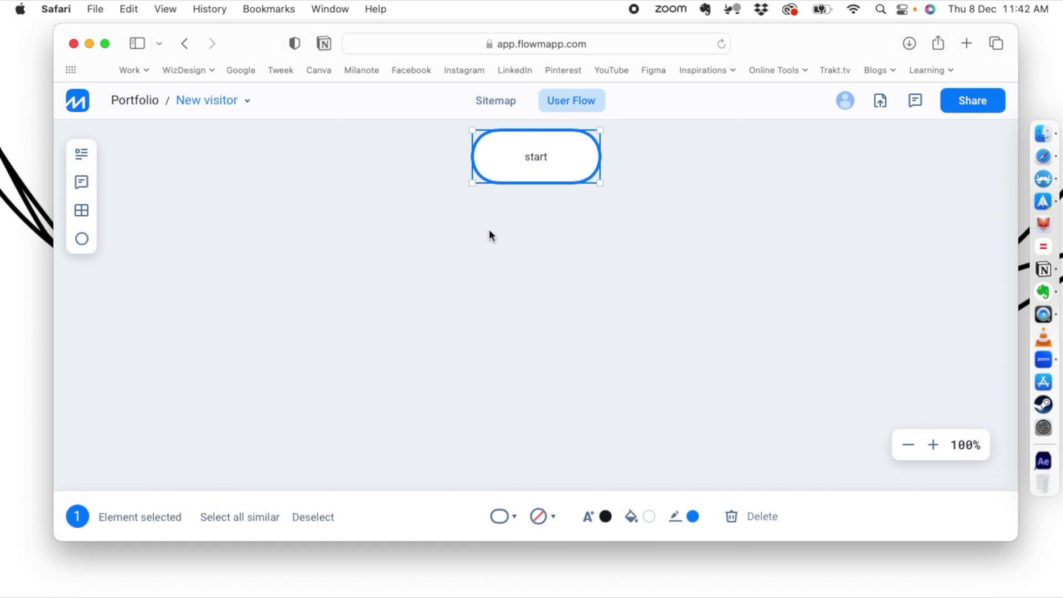
left_click(442, 258)
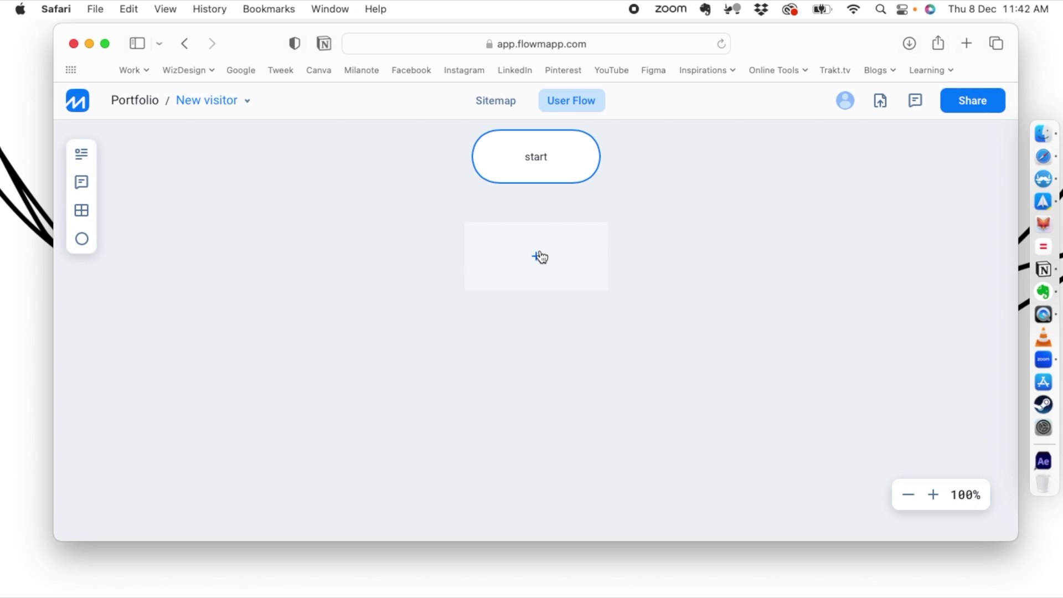
- Add a rectangle labelled "Homepage" below the start shape and draw a connector from start to it
left_click(541, 255)
left_click(443, 259)
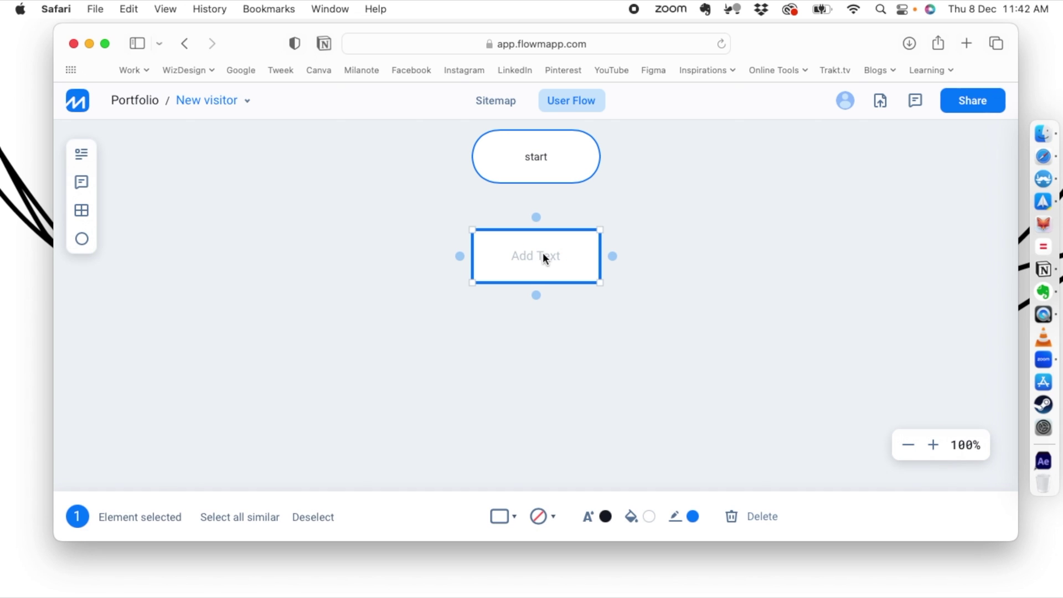
type("Homepage")
left_click(653, 310)
mouse_move(536, 196)
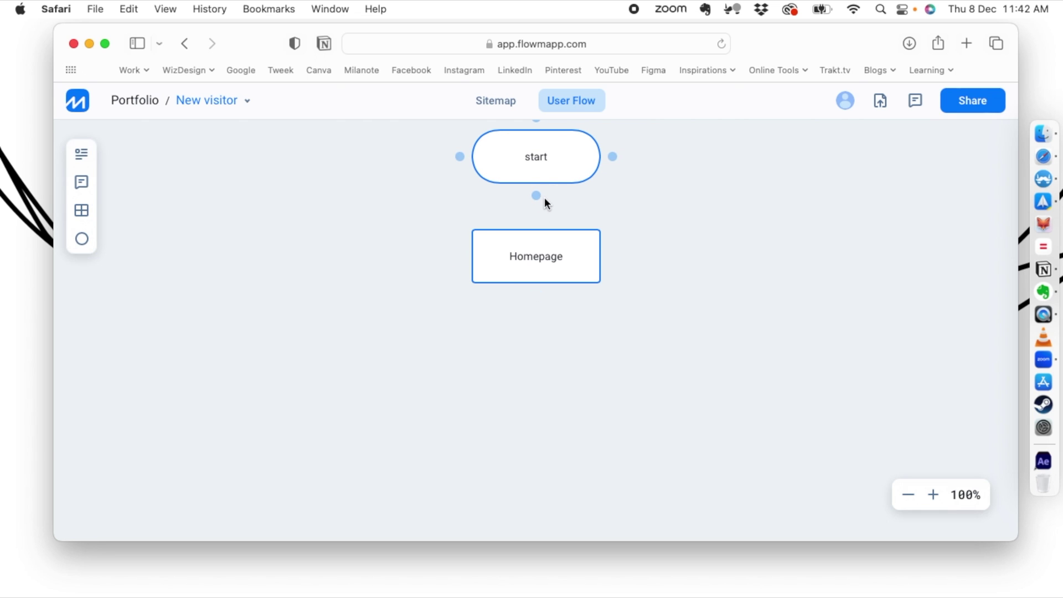
left_click_drag(537, 197, 535, 227)
- Add a decision diamond labelled "my works" below and to the left of Homepage, shifting it further left
left_click(408, 358)
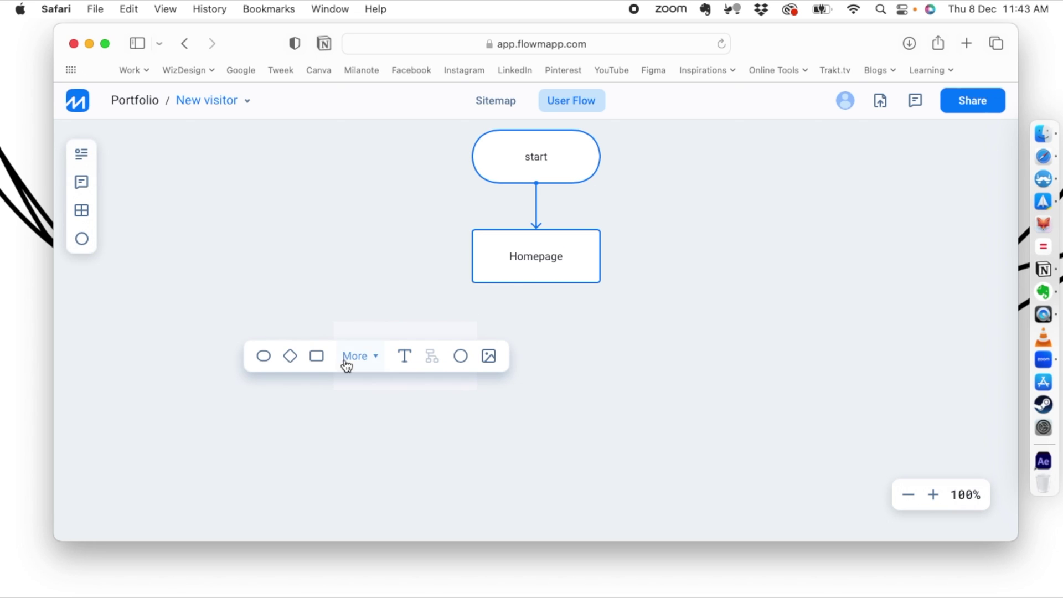
left_click(290, 357)
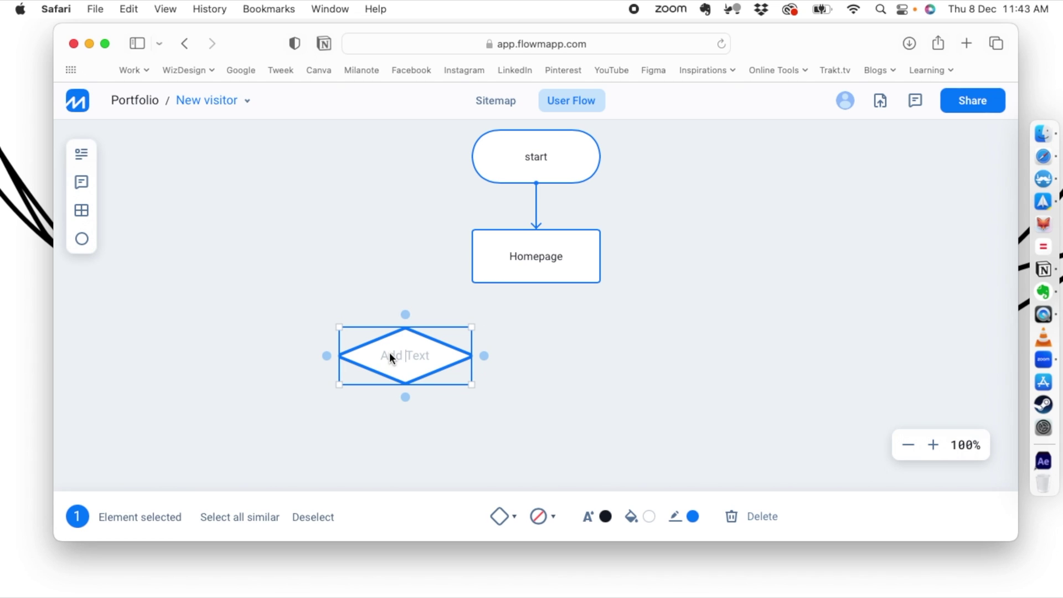
type("my works")
left_click(593, 356)
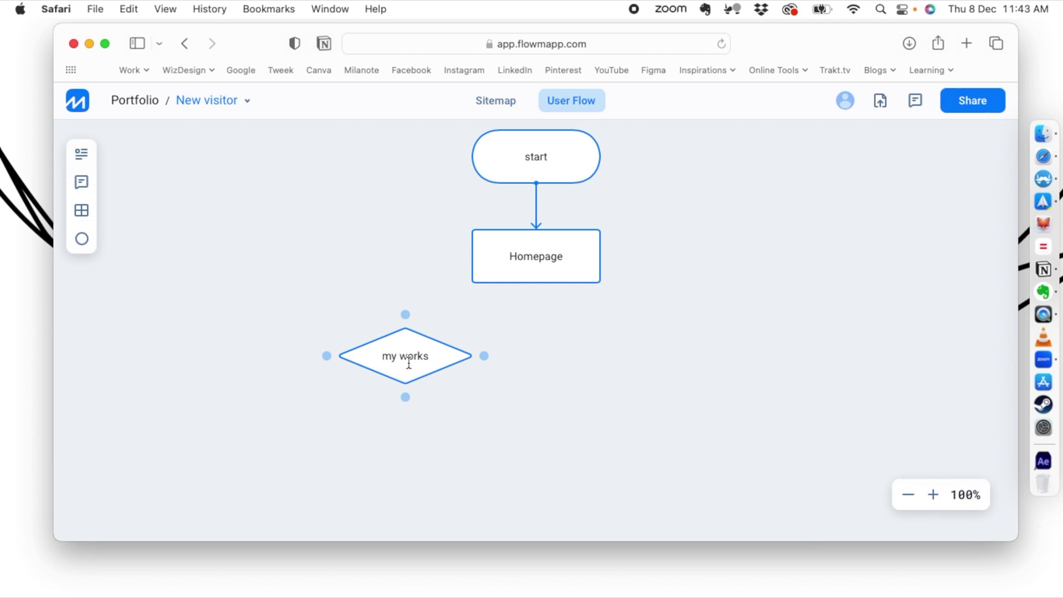
left_click_drag(408, 363, 365, 363)
- Add a decision diamond labelled "contact me" directly below Homepage, in line with the my works diamond
left_click(543, 363)
left_click(542, 363)
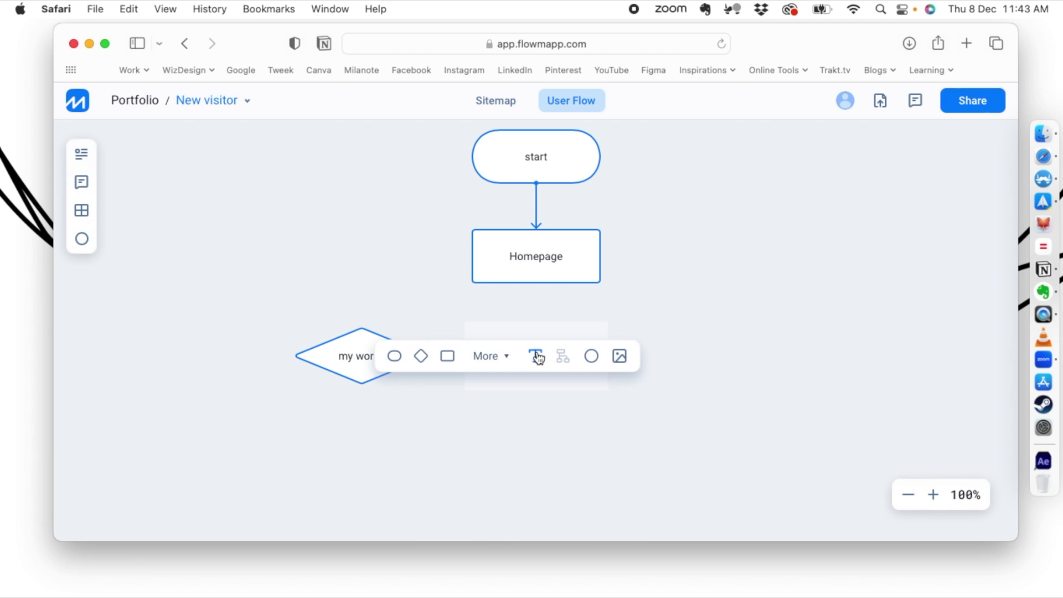
left_click(422, 356)
type("contact me")
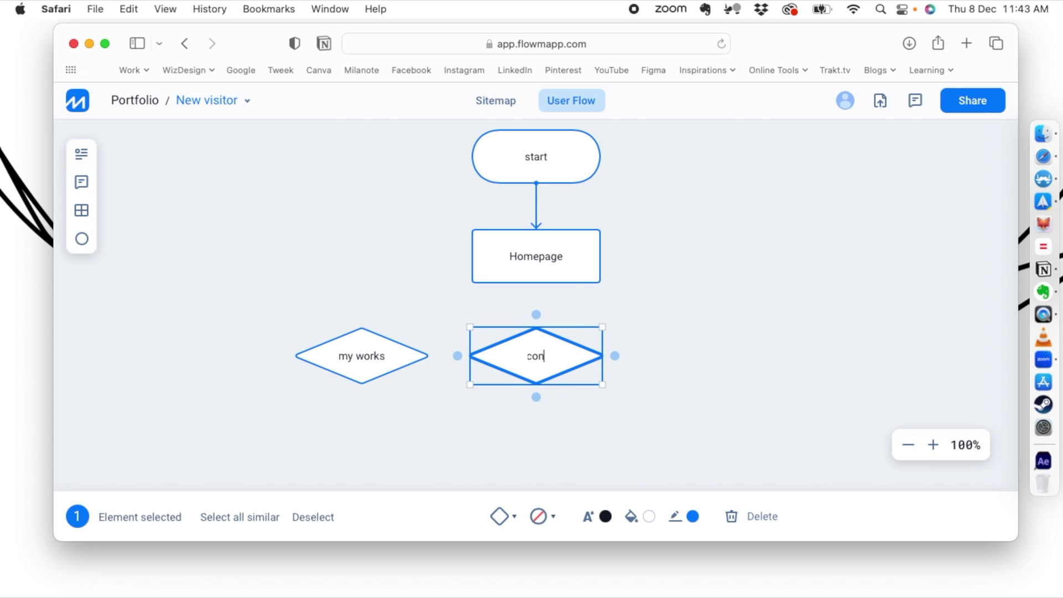
left_click(657, 344)
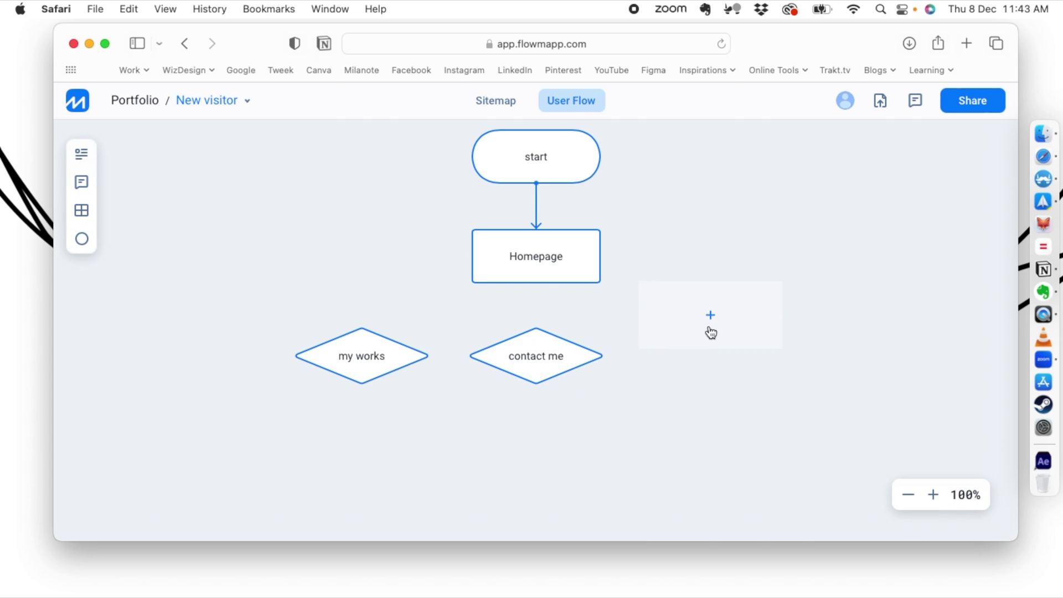
- Add a decision diamond labelled "about me" to the right of the contact me diamond
left_click(705, 359)
left_click(595, 357)
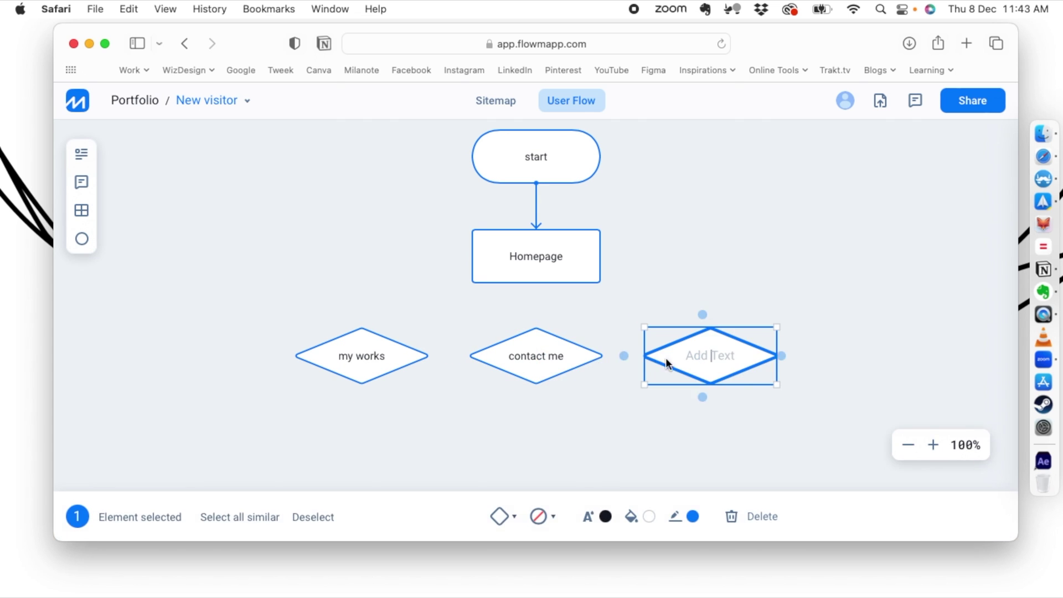
type("about me")
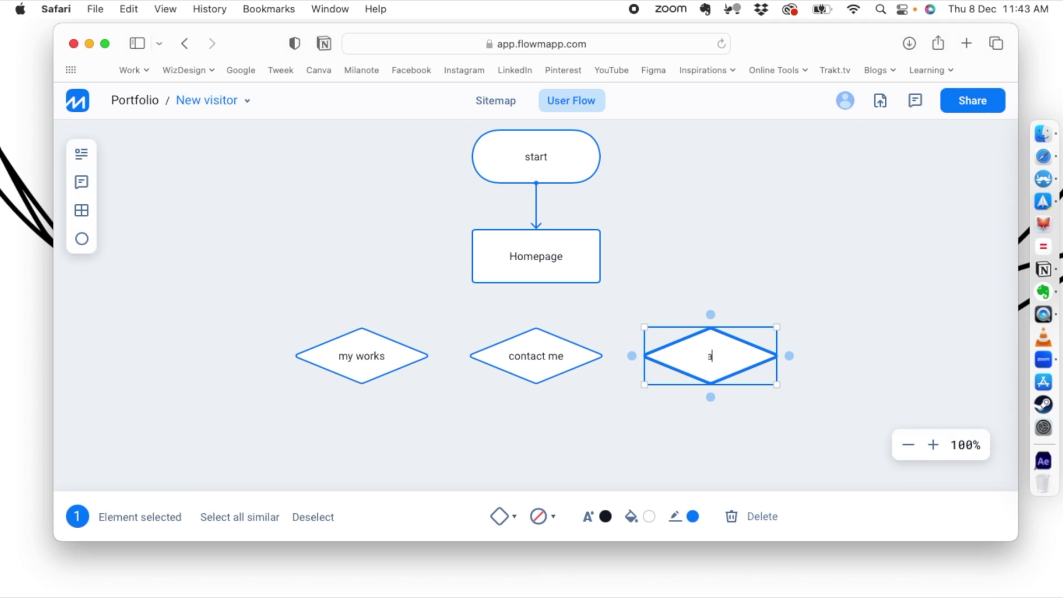
left_click(812, 270)
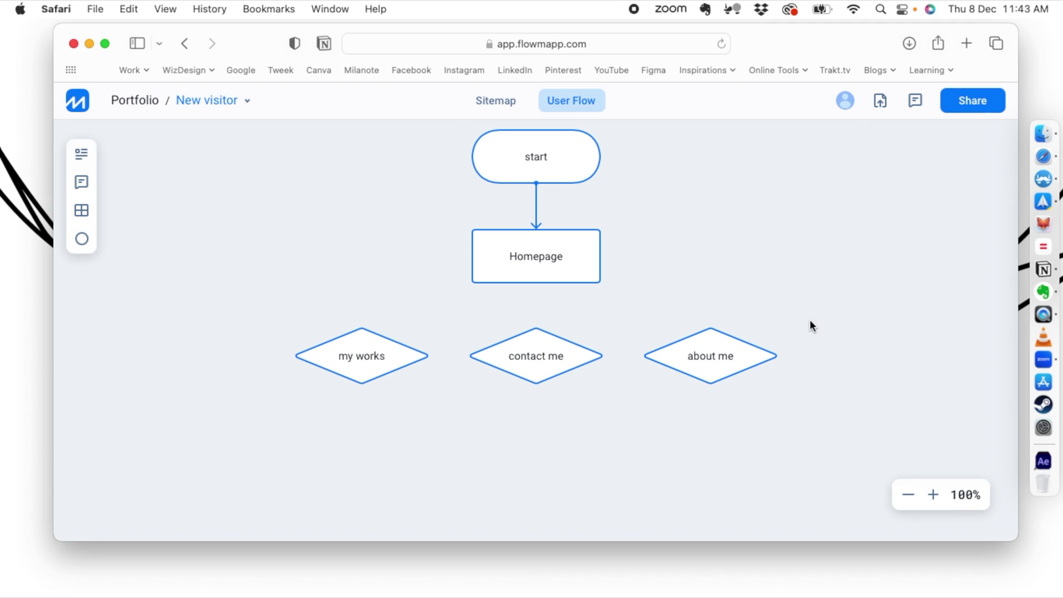
- Add a decision diamond labelled "sm icon" to the right of the about me diamond
left_click(876, 360)
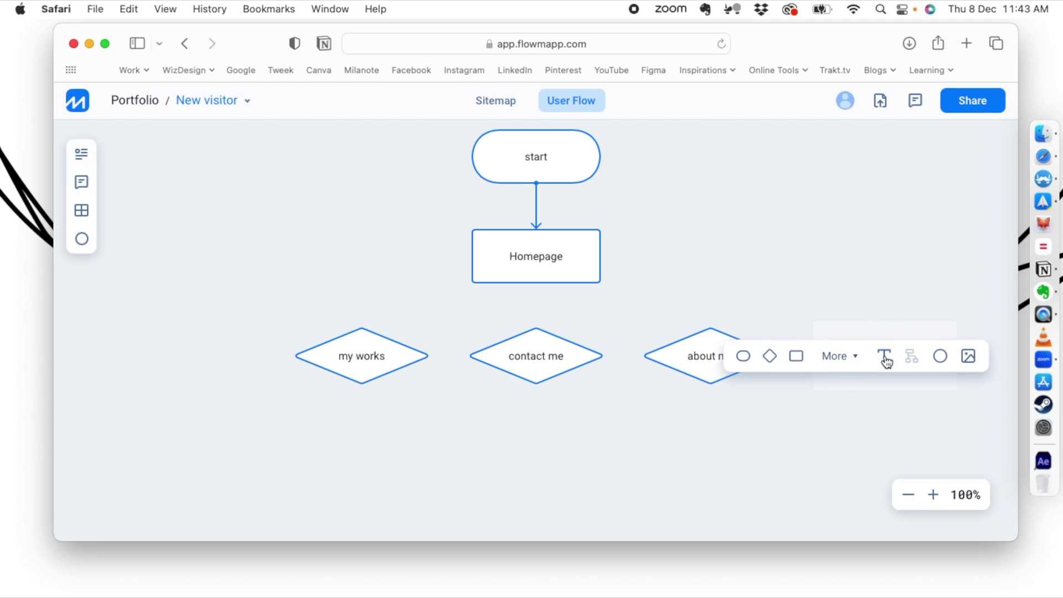
left_click(767, 356)
type("sm icon")
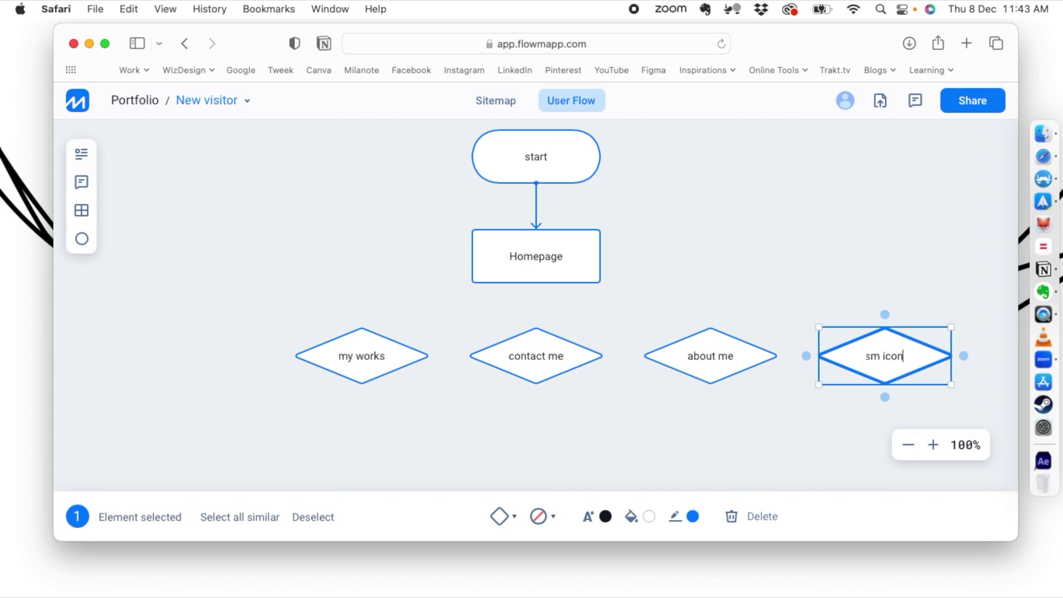
left_click(843, 256)
- Connect Homepage to the my works, contact me, about me and sm icon decision diamonds
scroll(258, 344, "left", 3)
left_click_drag(260, 344, 225, 335)
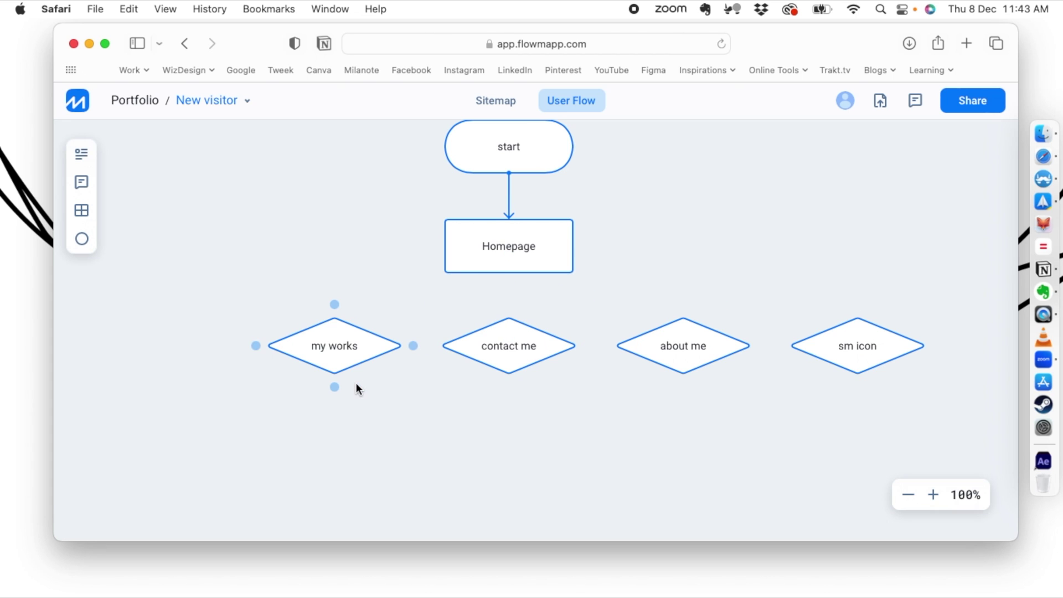
mouse_move(509, 286)
left_mouse_down()
mouse_move(387, 298)
mouse_move(337, 319)
left_mouse_up()
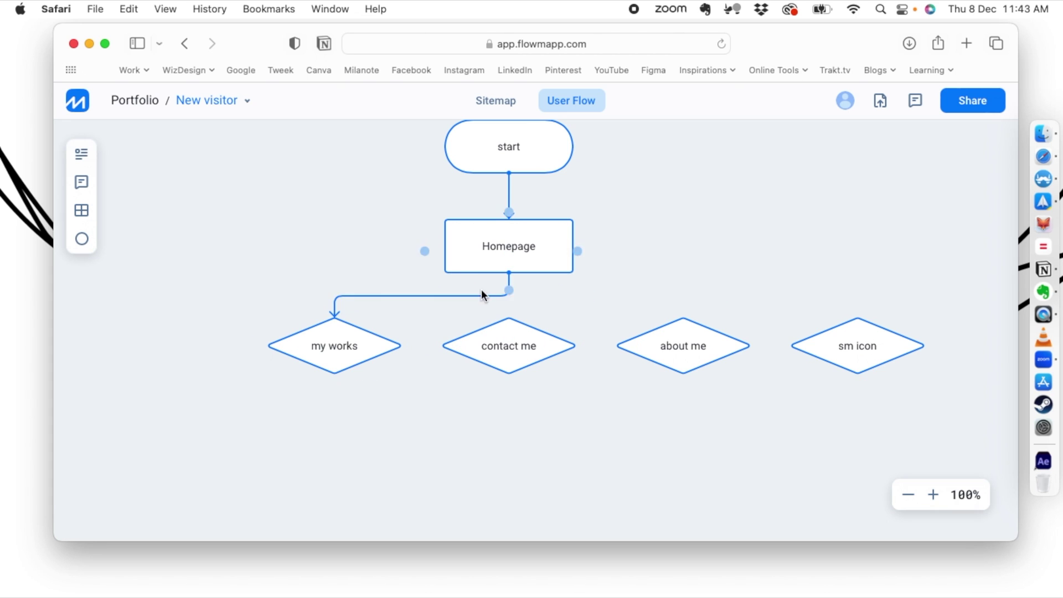
mouse_move(509, 286)
left_mouse_down()
mouse_move(512, 314)
mouse_move(683, 312)
left_mouse_up()
left_click_drag(513, 290, 858, 314)
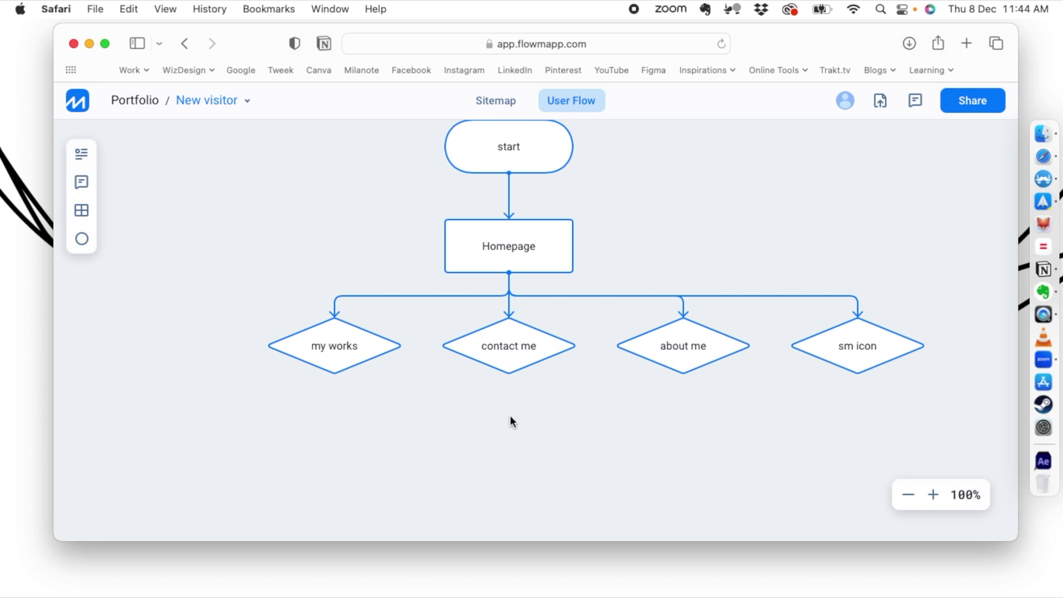
- Add a rectangle labelled "my works page" below the my works diamond and connect the diamond to it
scroll(570, 381, "down", 3)
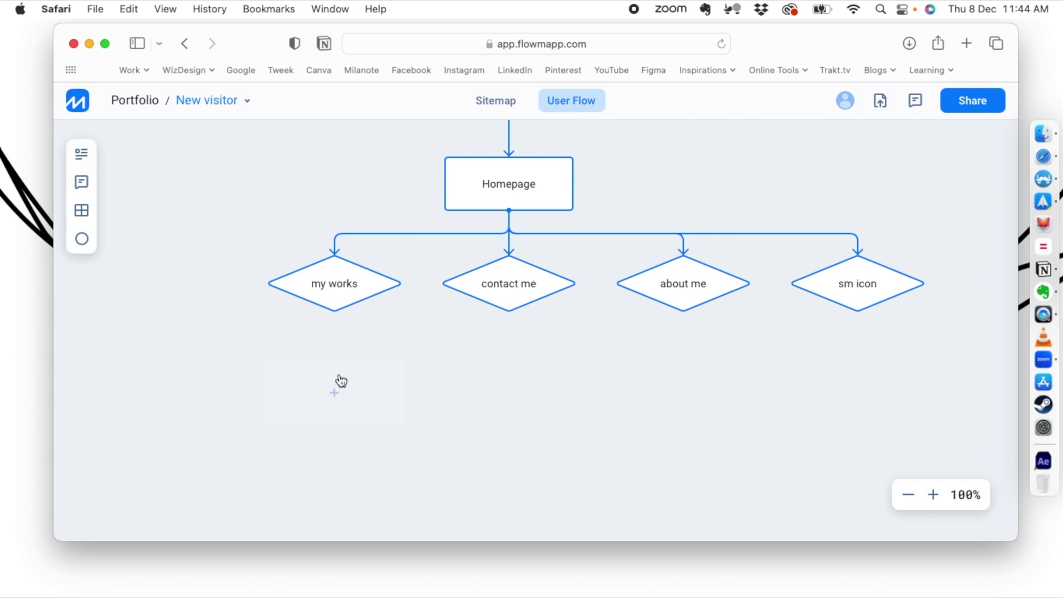
scroll(335, 378, "down", 2)
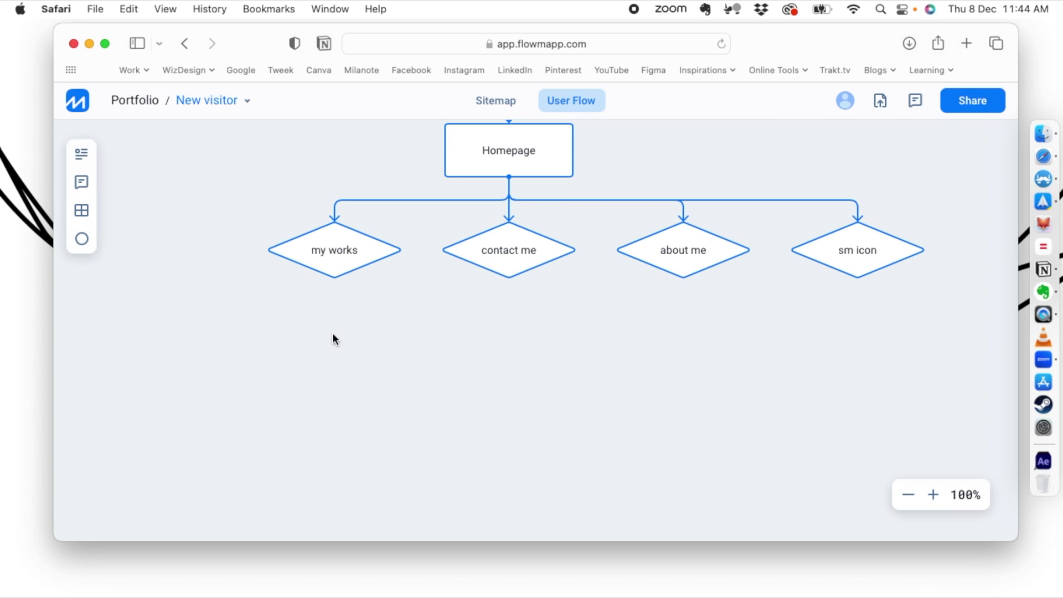
left_click(334, 357)
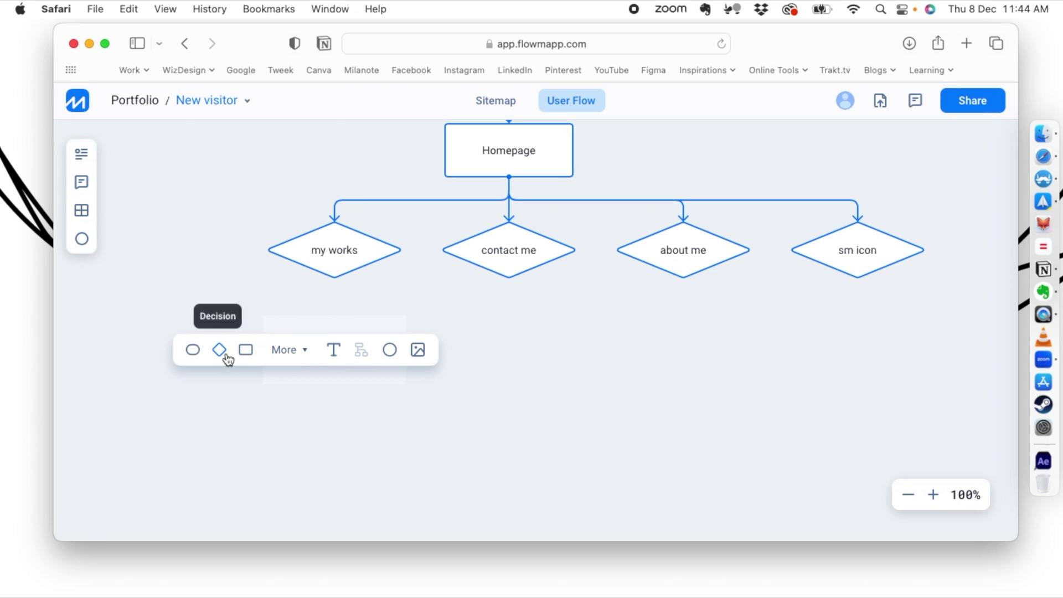
left_click(247, 350)
type("m")
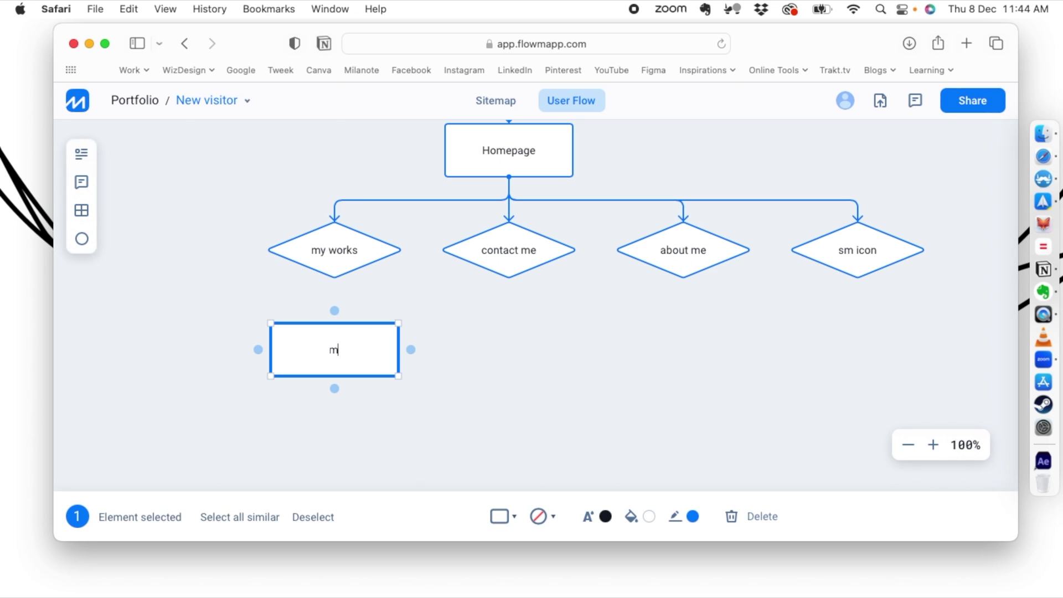
type("y works page")
left_click(431, 362)
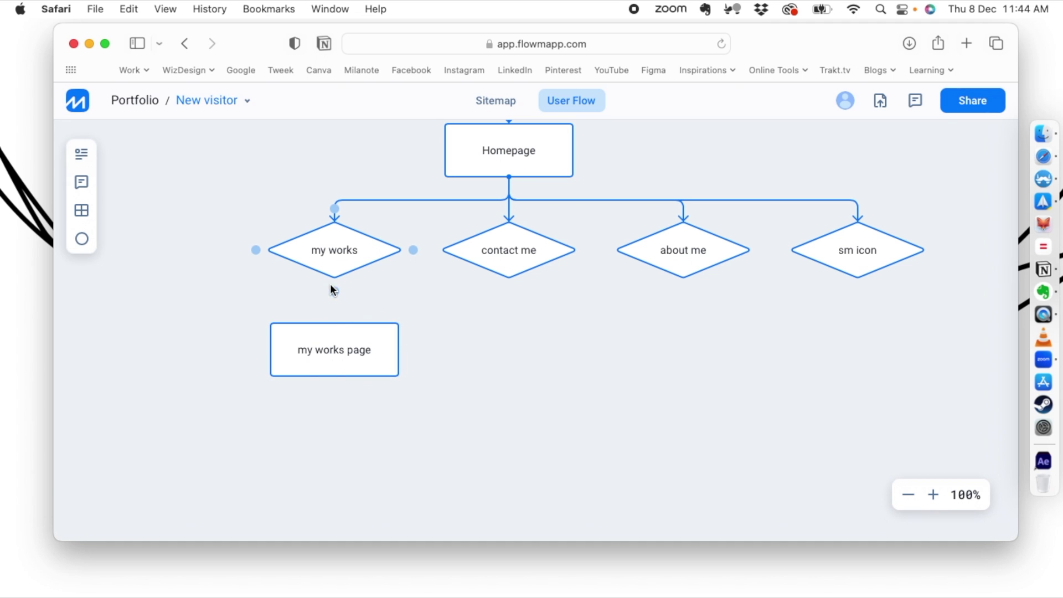
left_click_drag(335, 290, 322, 334)
- Add a decision diamond labelled "click on a thumbnail" below my works page and connect the page to it
mouse_move(345, 485)
mouse_move(335, 348)
left_click(338, 449)
left_click(226, 450)
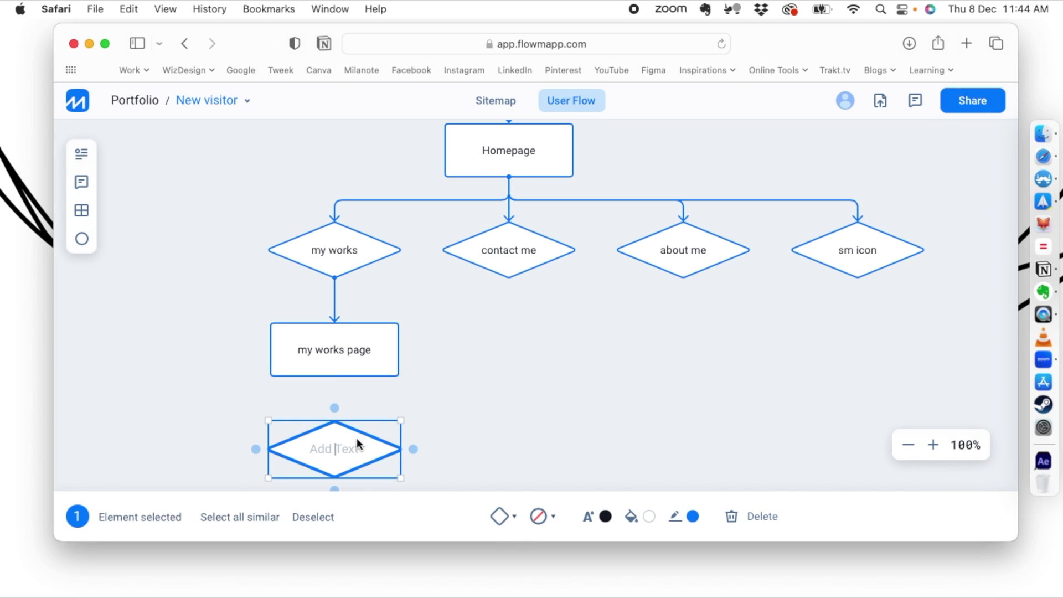
type("click on a thumbnail")
left_click(463, 426)
scroll(364, 367, "down", 1)
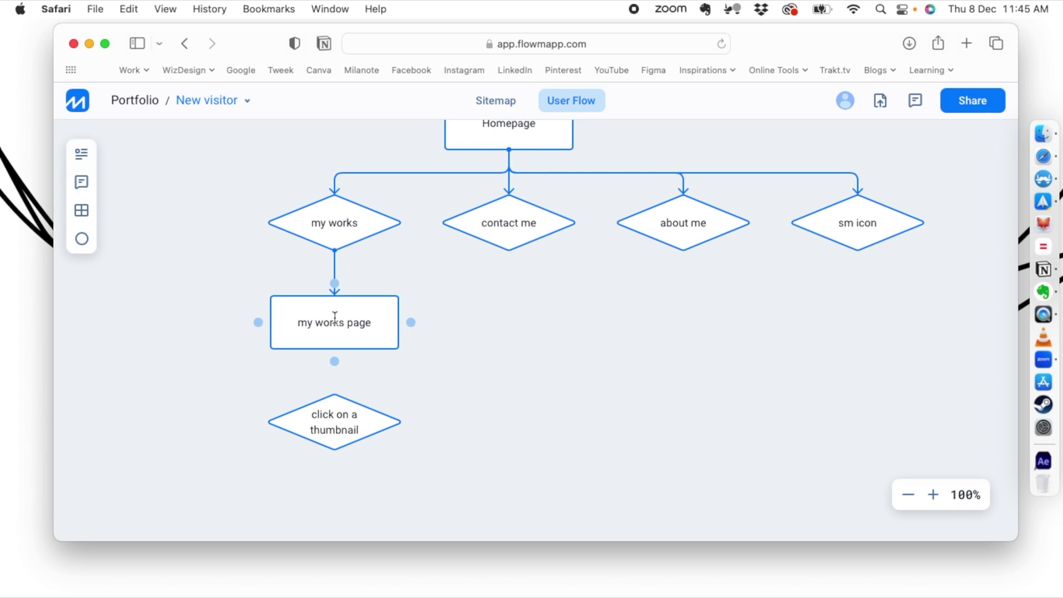
left_click_drag(336, 363, 333, 398)
- Add a rectangle labelled "Work Image" below the click on a thumbnail diamond and connect the diamond to it
mouse_move(127, 444)
scroll(227, 429, "down", 2)
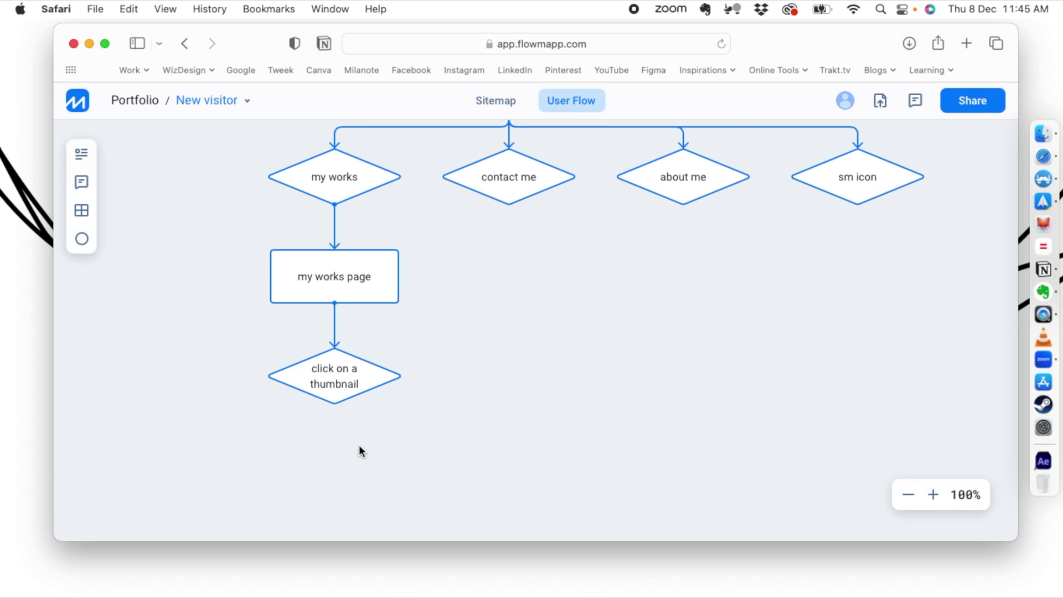
scroll(359, 444, "down", 1)
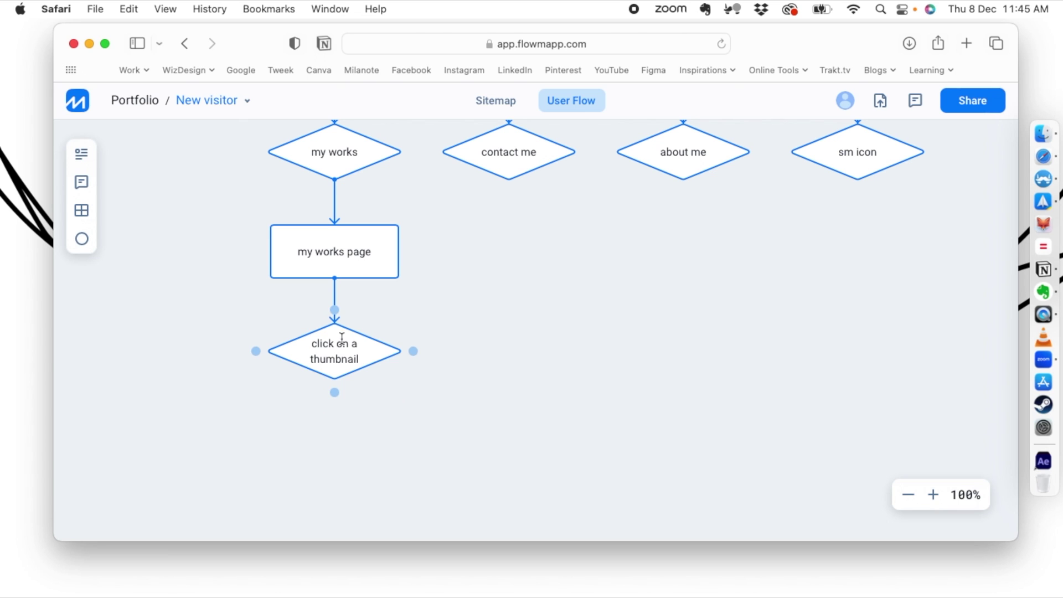
scroll(314, 388, "down", 1)
scroll(343, 391, "down", 1)
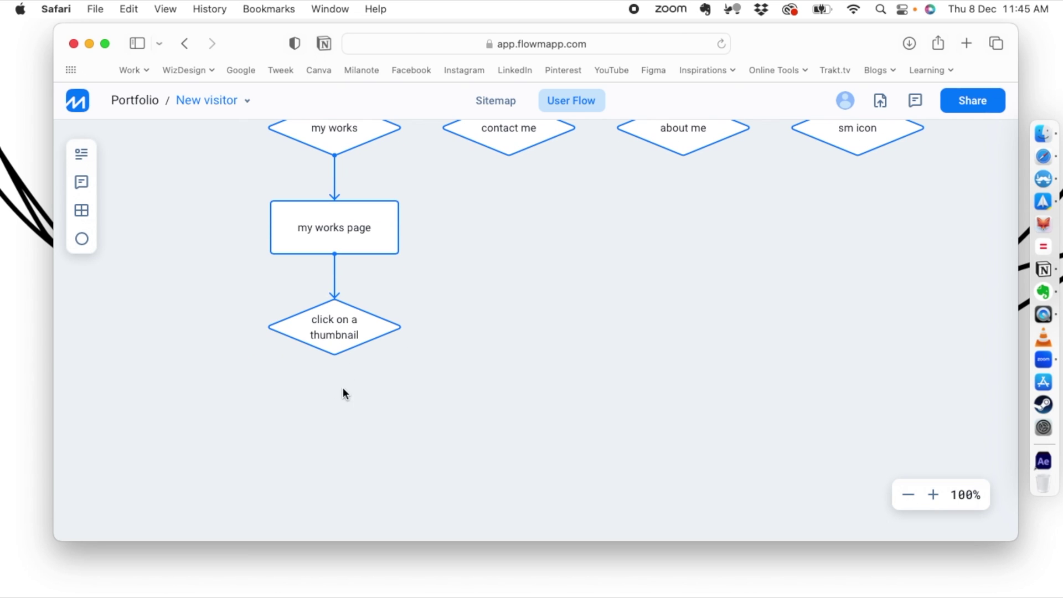
left_click(334, 423)
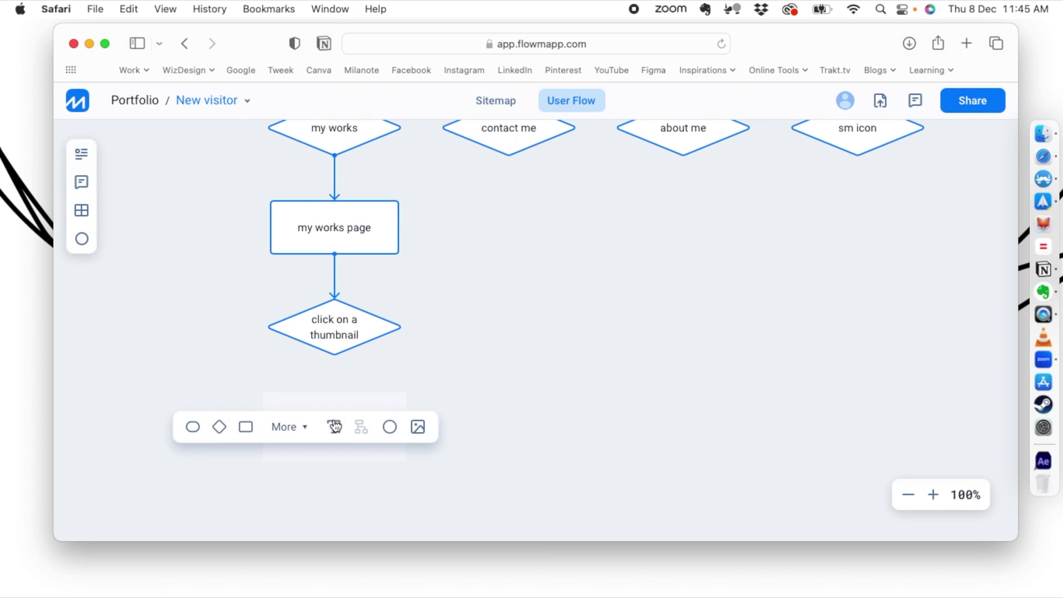
left_click(255, 426)
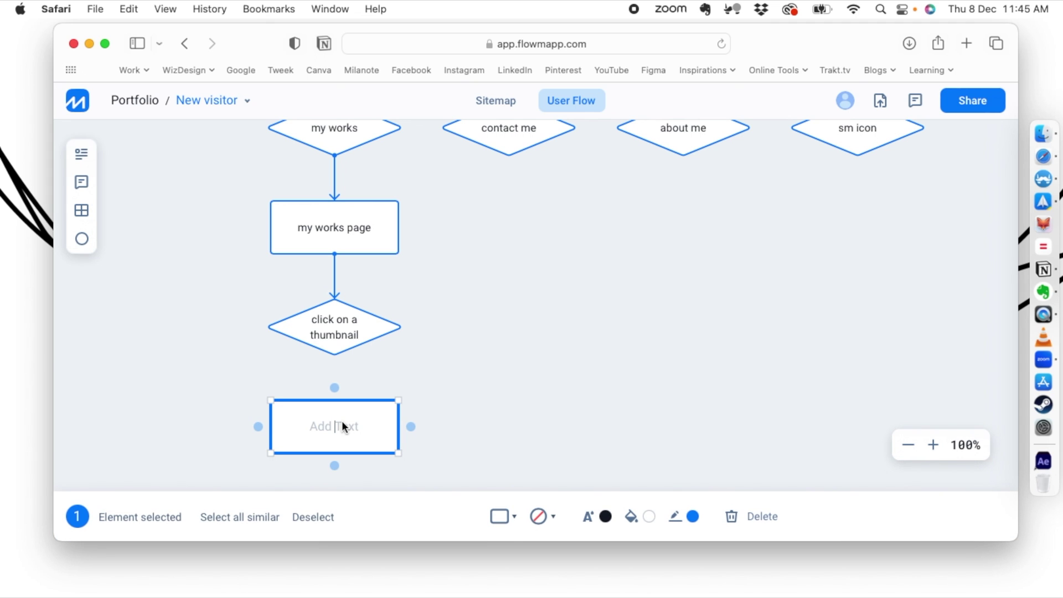
type("Work Image")
left_click(436, 343)
left_click_drag(334, 367, 334, 401)
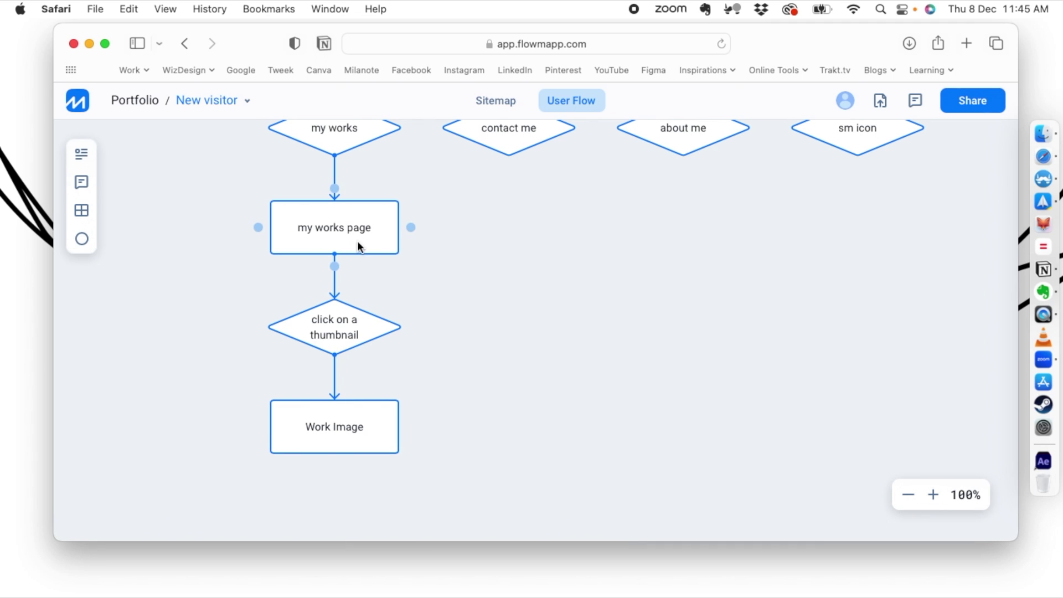
- Add a decision diamond labelled "close" below the Work Image rectangle and connect the rectangle to it
scroll(346, 155, "up", 1)
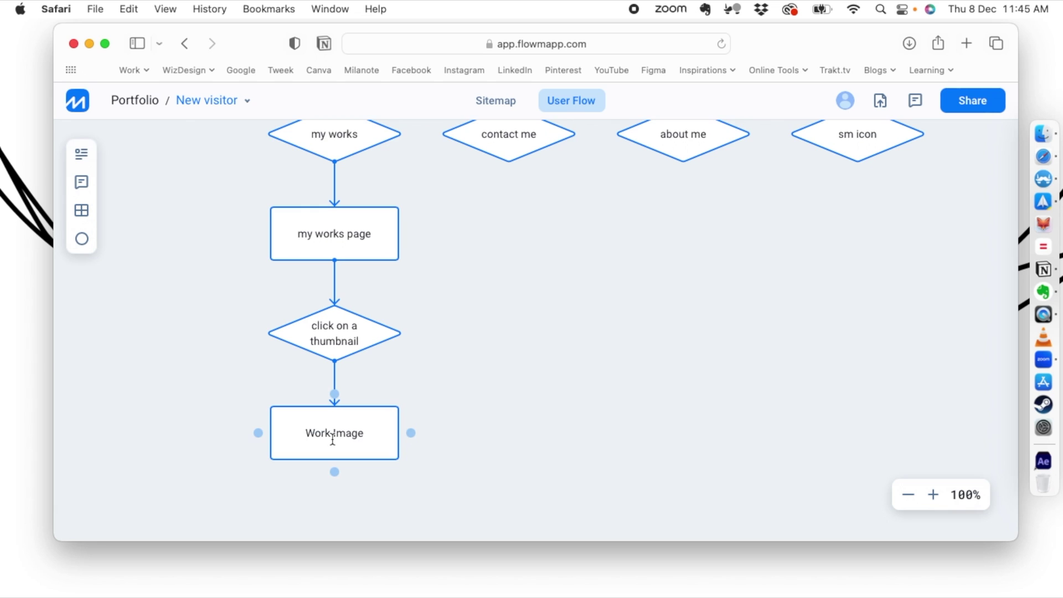
scroll(335, 443, "down", 1)
scroll(346, 445, "down", 1)
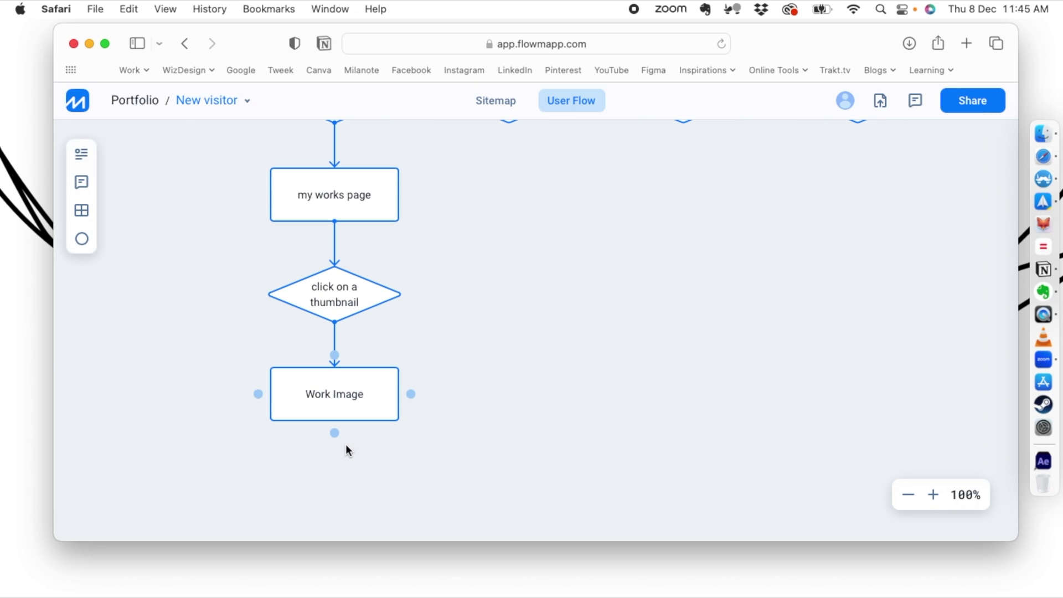
scroll(325, 456, "down", 4)
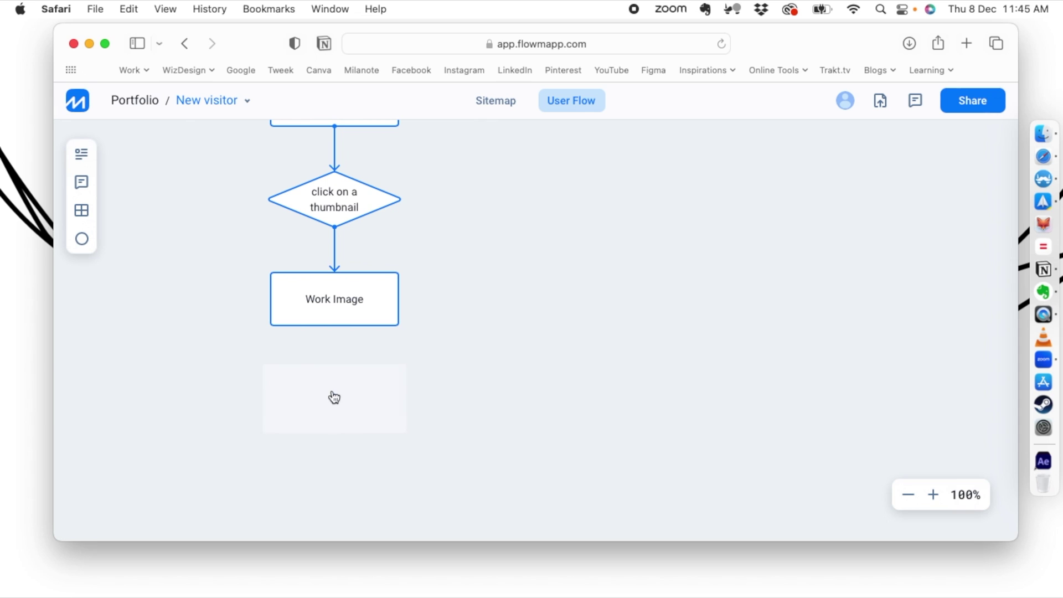
left_click(335, 398)
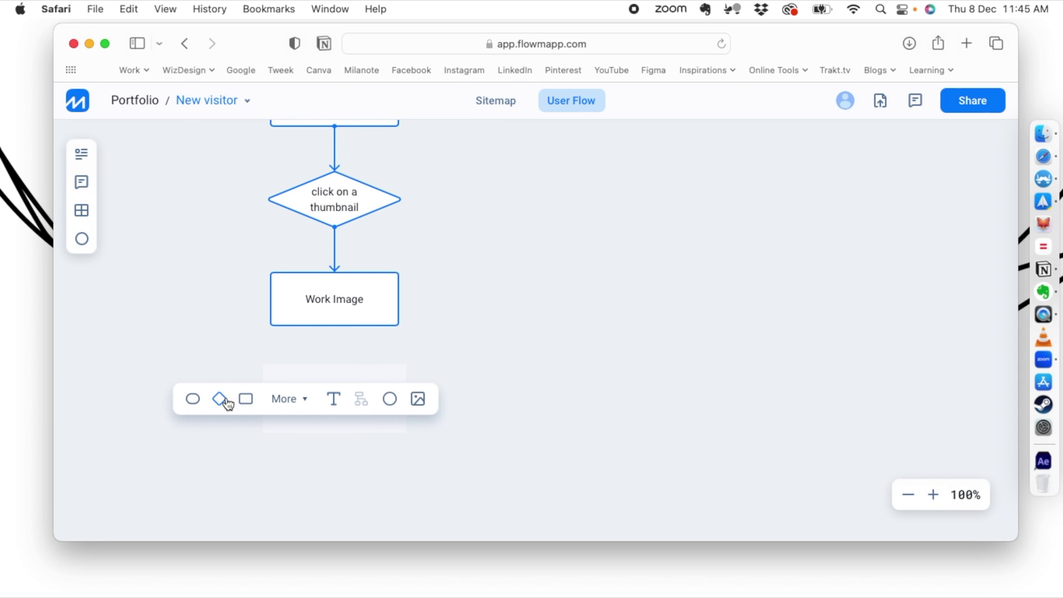
left_click(220, 398)
type("close")
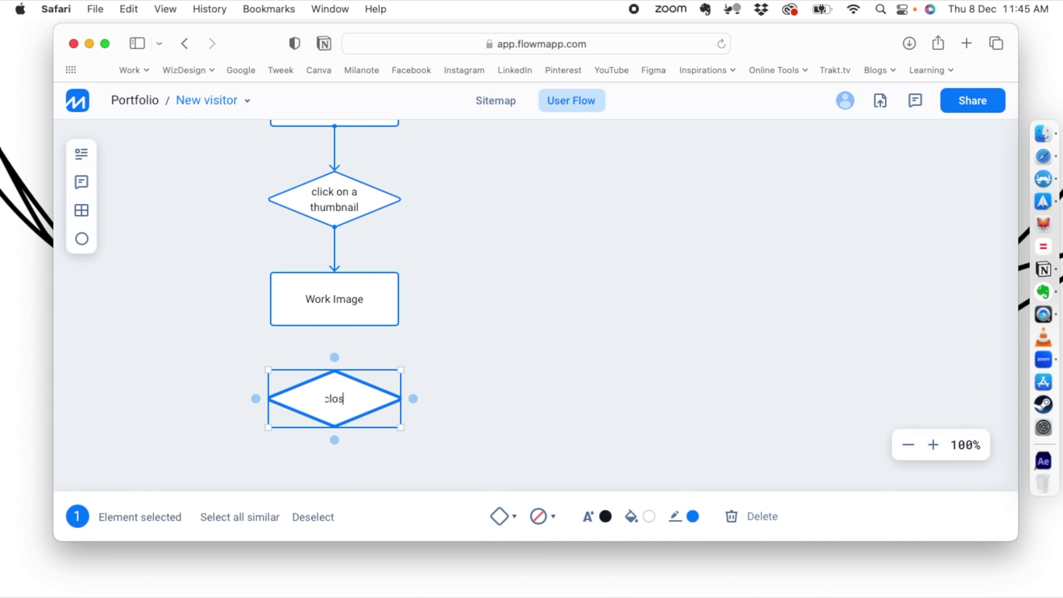
left_click(441, 346)
left_click_drag(332, 340, 334, 372)
- Connect the close diamond back to the my works page rectangle to form a return loop
scroll(340, 421, "up", 2)
left_click(339, 456)
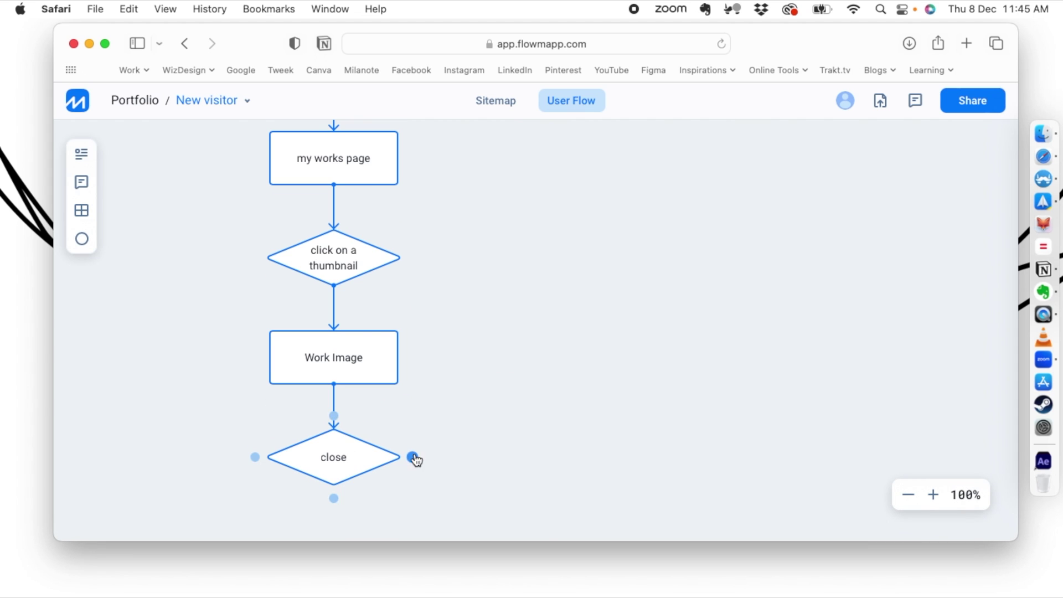
left_click_drag(413, 457, 409, 163)
scroll(633, 375, "up", 2)
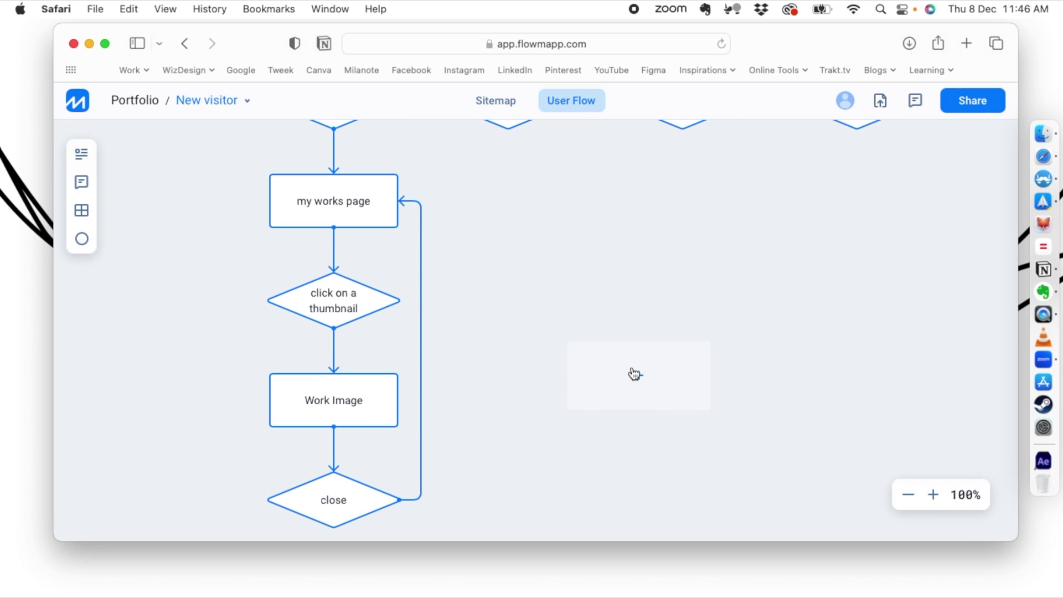
- Review the my works branch from Homepage down to the close diamond and its return connector
left_click(909, 495)
left_click(908, 495)
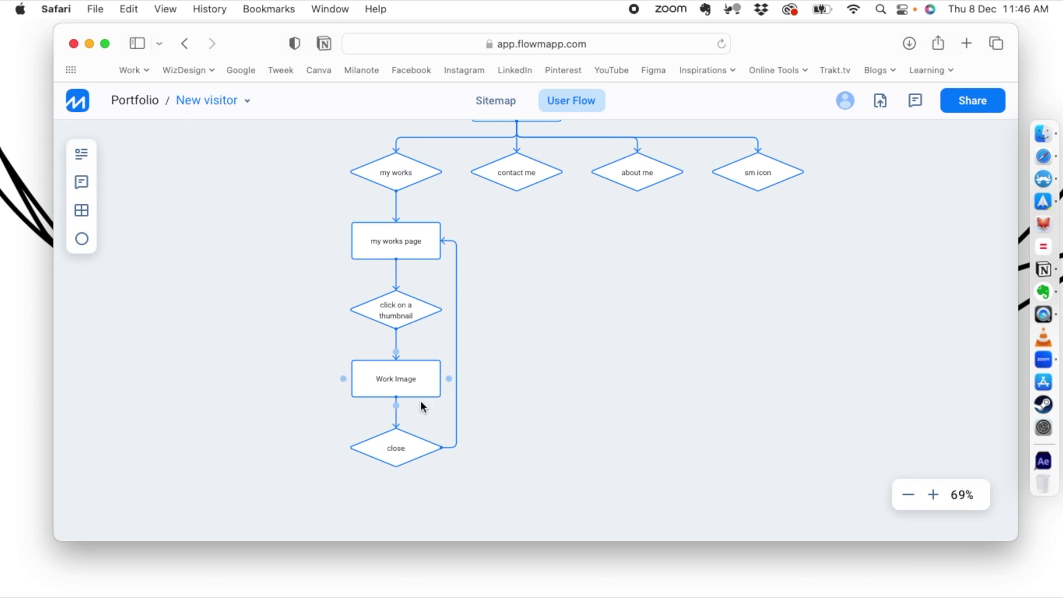
scroll(530, 343, "up", 3)
scroll(530, 343, "up", 1)
scroll(527, 339, "down", 1)
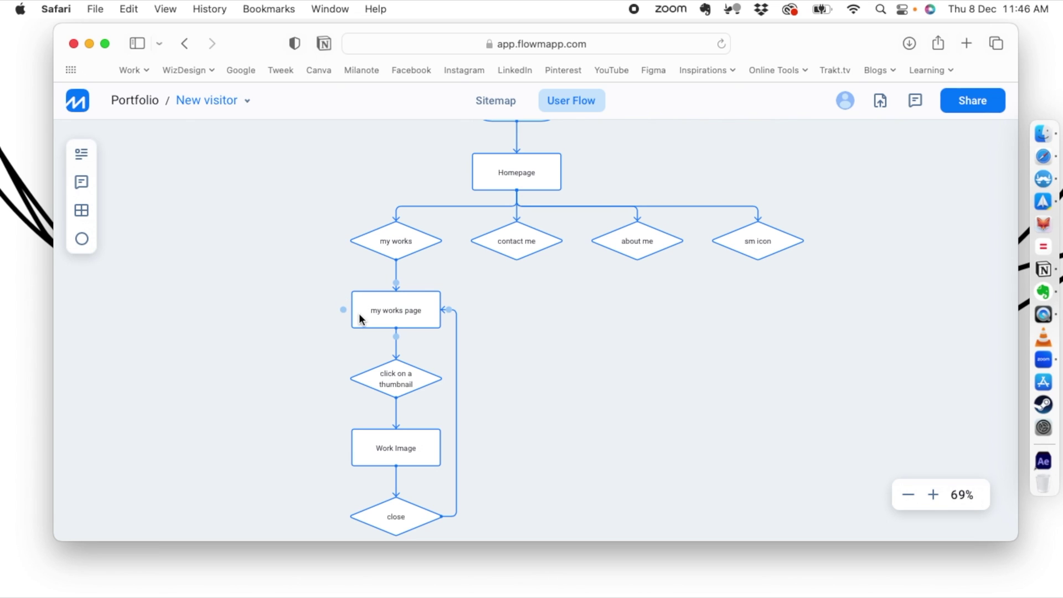
scroll(396, 240, "down", 5)
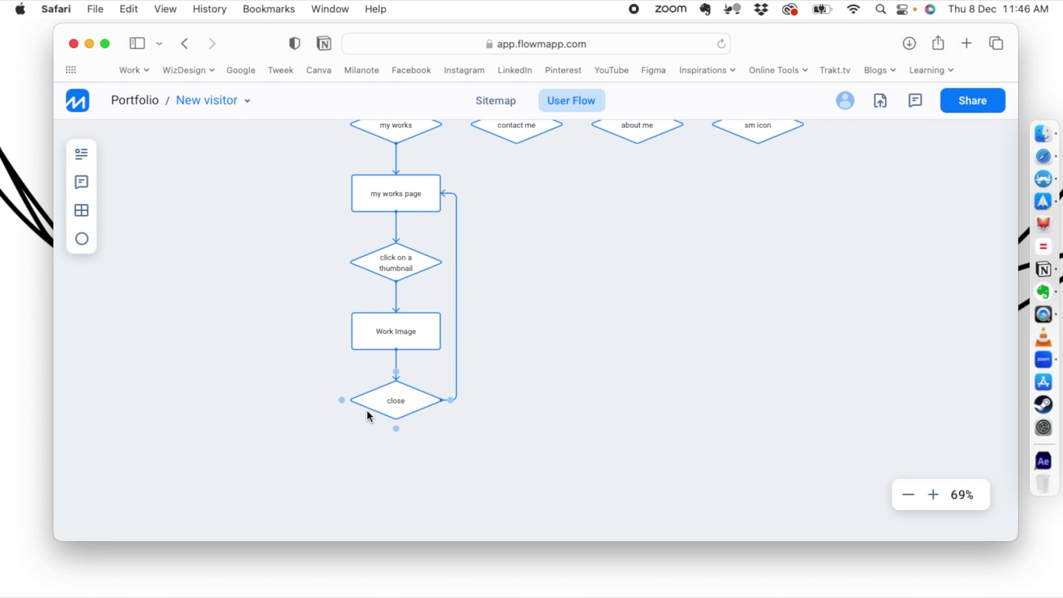
scroll(393, 407, "up", 1)
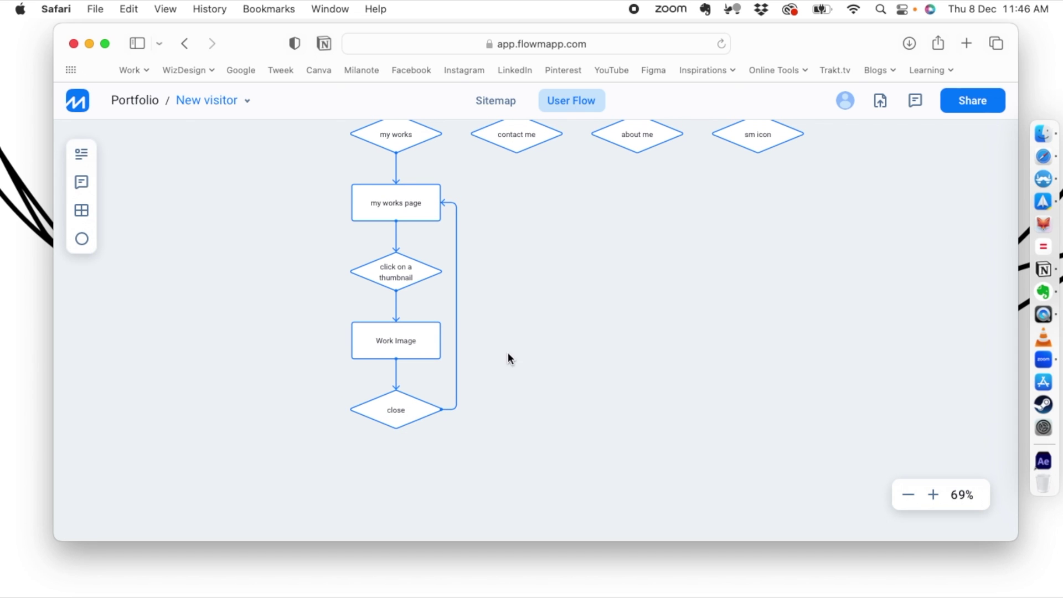
- Add a terminator labelled "instagram" below the sm icon diamond and connect the diamond to it
scroll(280, 325, "up", 2)
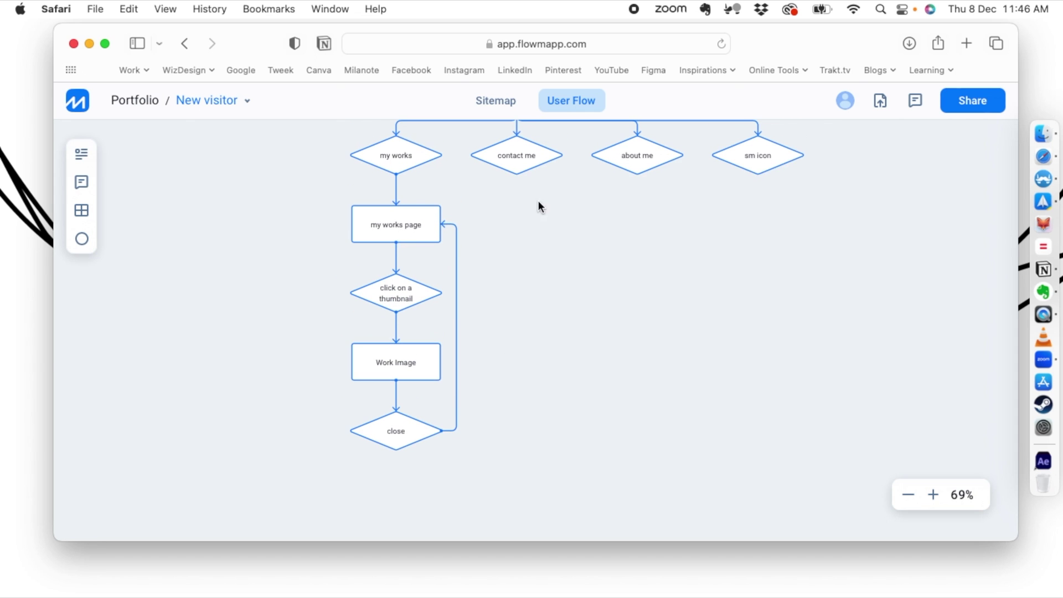
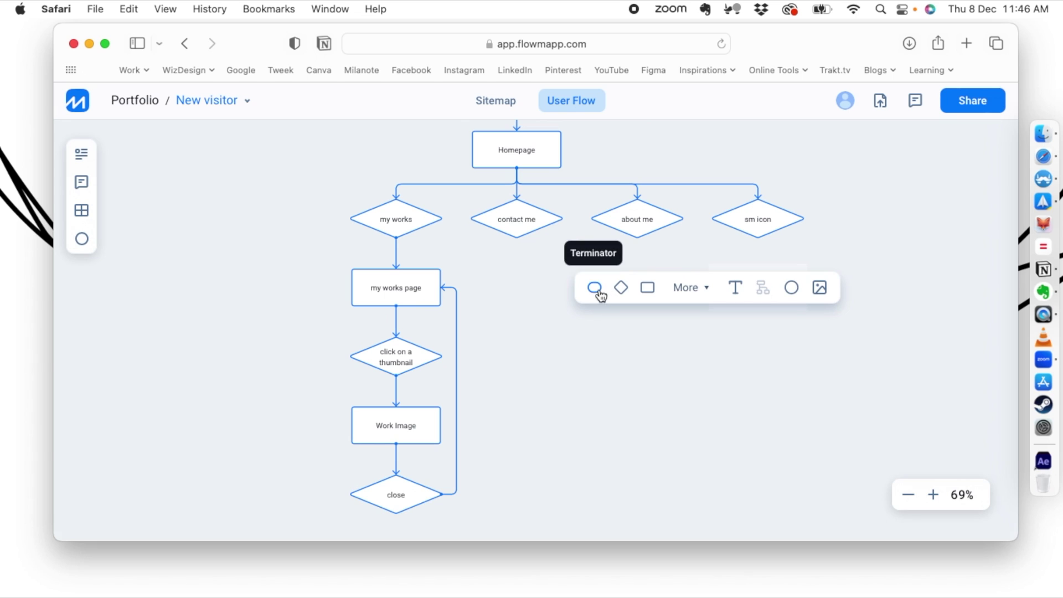
type("instagram")
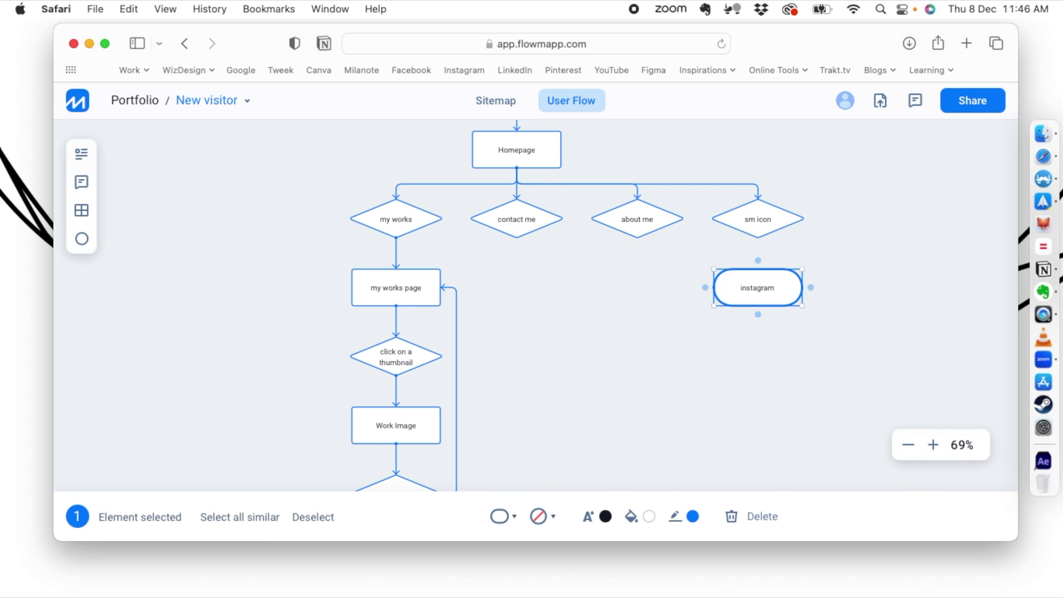
mouse_move(752, 238)
left_click_drag(758, 247, 759, 268)
left_click(889, 308)
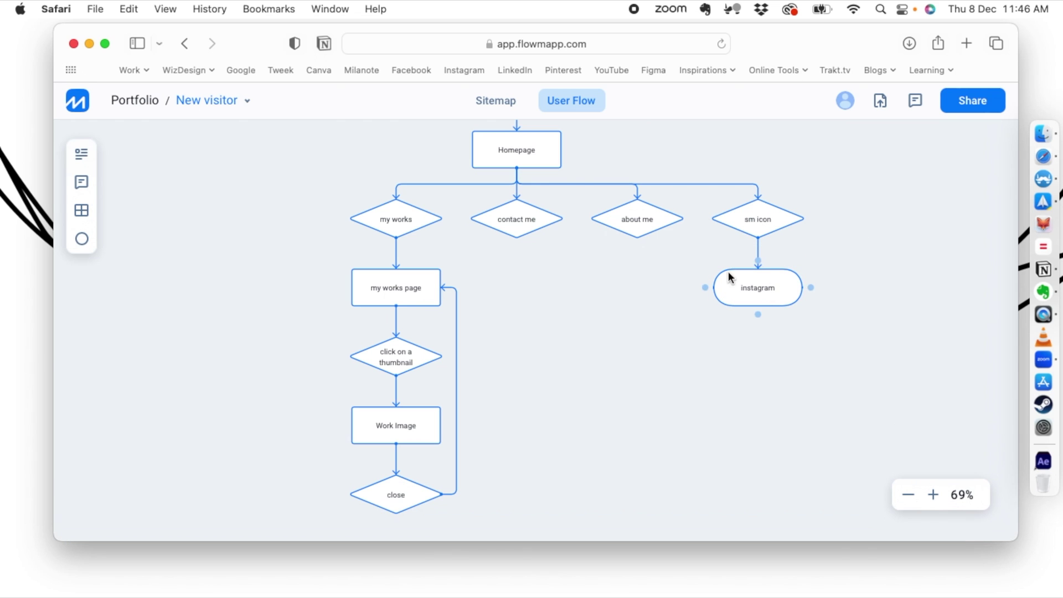
- Review the whole user flow from start through Homepage, the my works branch with its return loop, and the sm icon branch
scroll(645, 235, "up", 5)
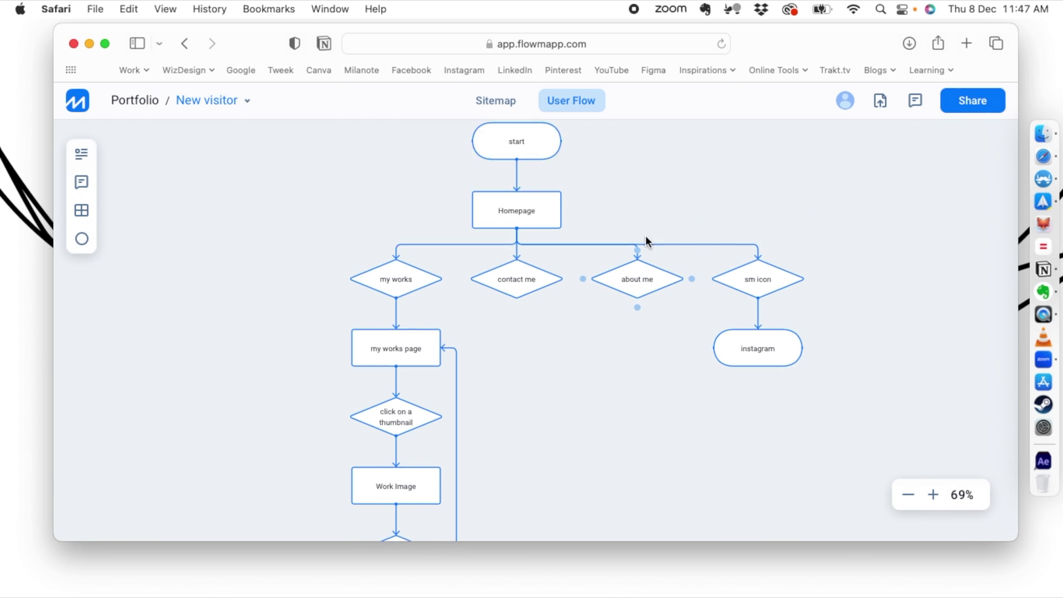
scroll(838, 316, "down", 5)
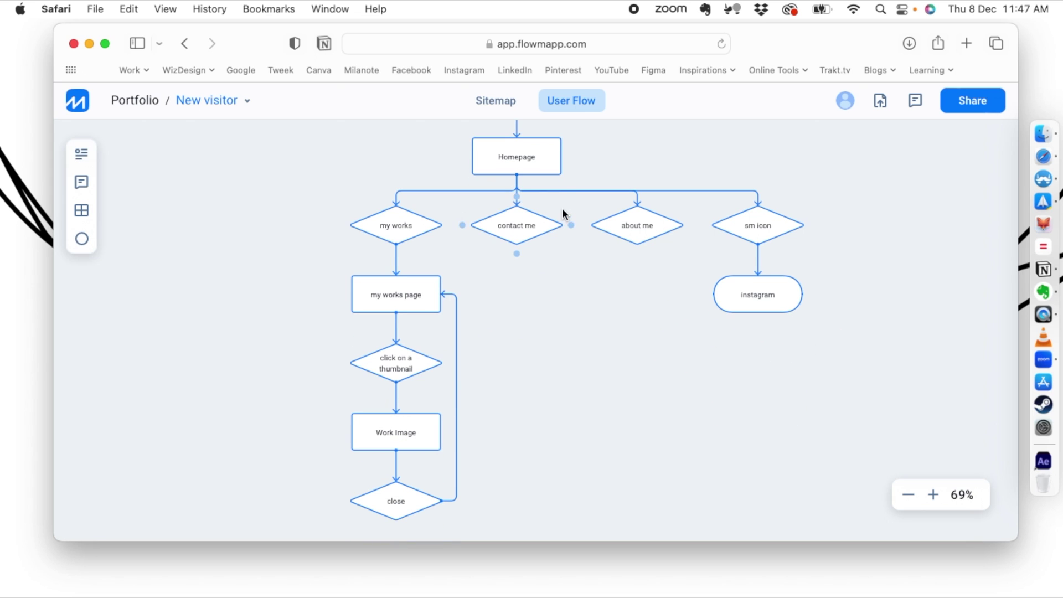
scroll(553, 194, "down", 1)
scroll(581, 311, "down", 1)
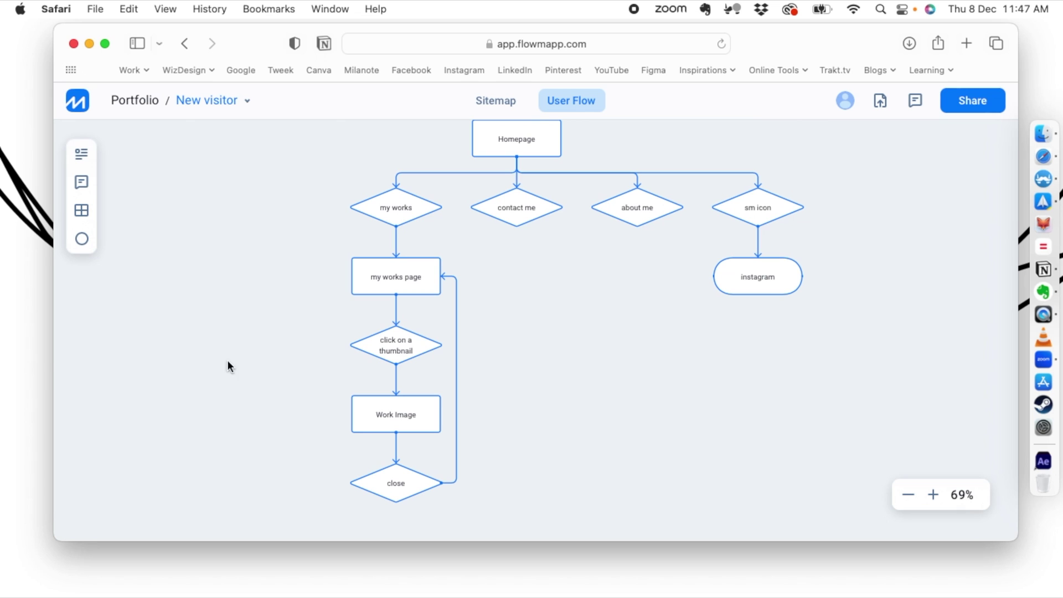
scroll(680, 354, "up", 2)
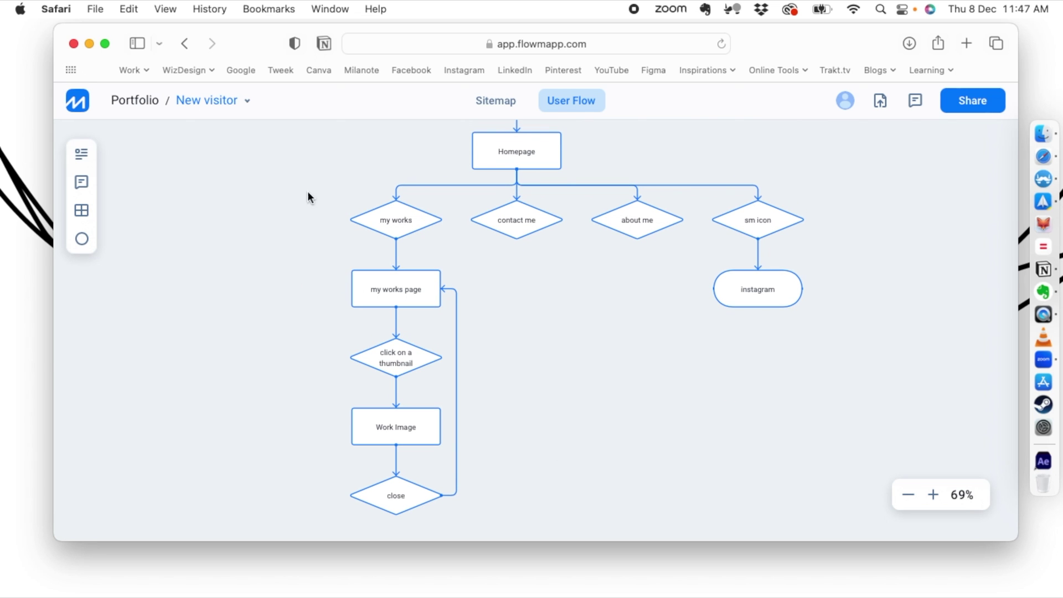
scroll(302, 252, "up", 3)
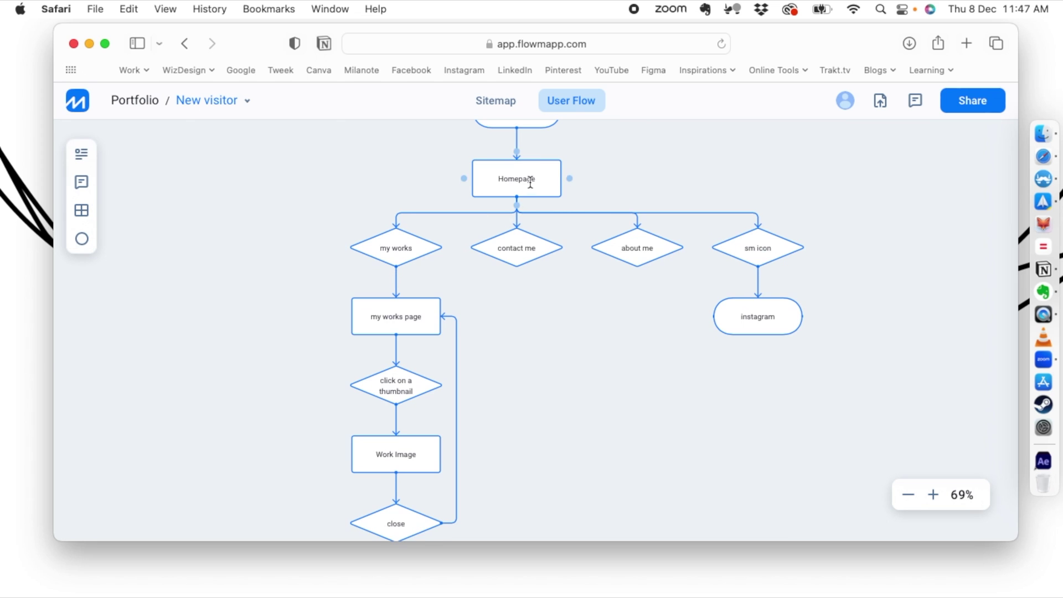
scroll(466, 291, "up", 1)
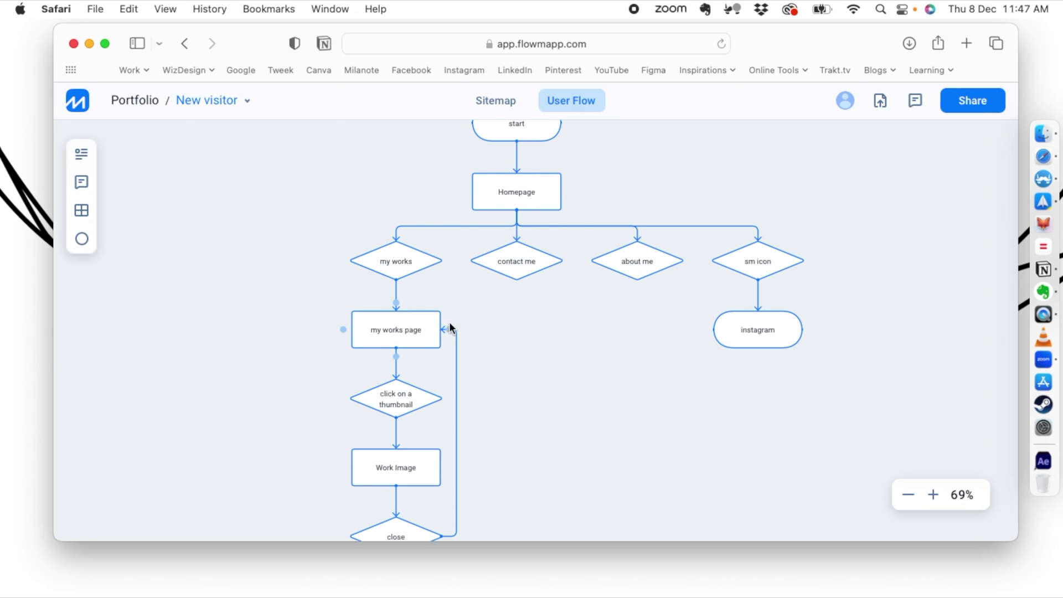
mouse_move(450, 330)
left_mouse_down()
mouse_move(483, 311)
mouse_move(416, 334)
mouse_move(434, 332)
left_mouse_up()
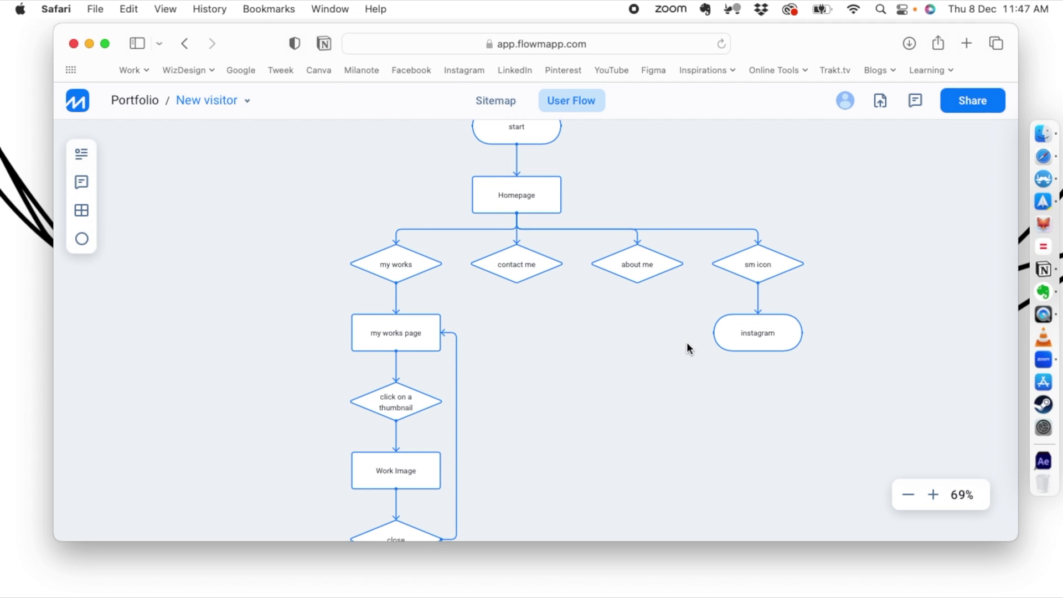
scroll(689, 350, "up", 1)
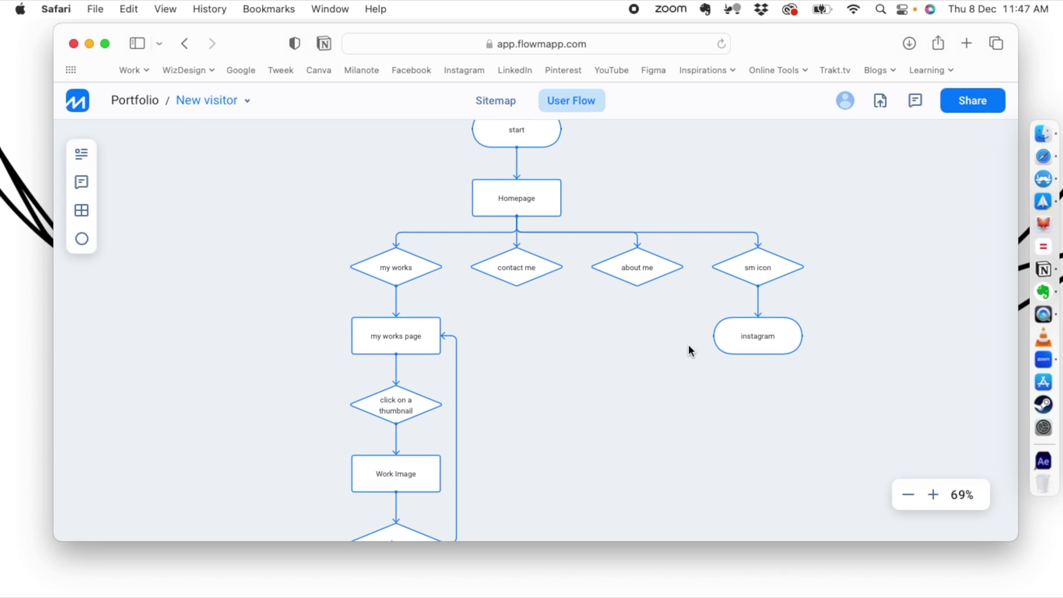
scroll(689, 349, "down", 3)
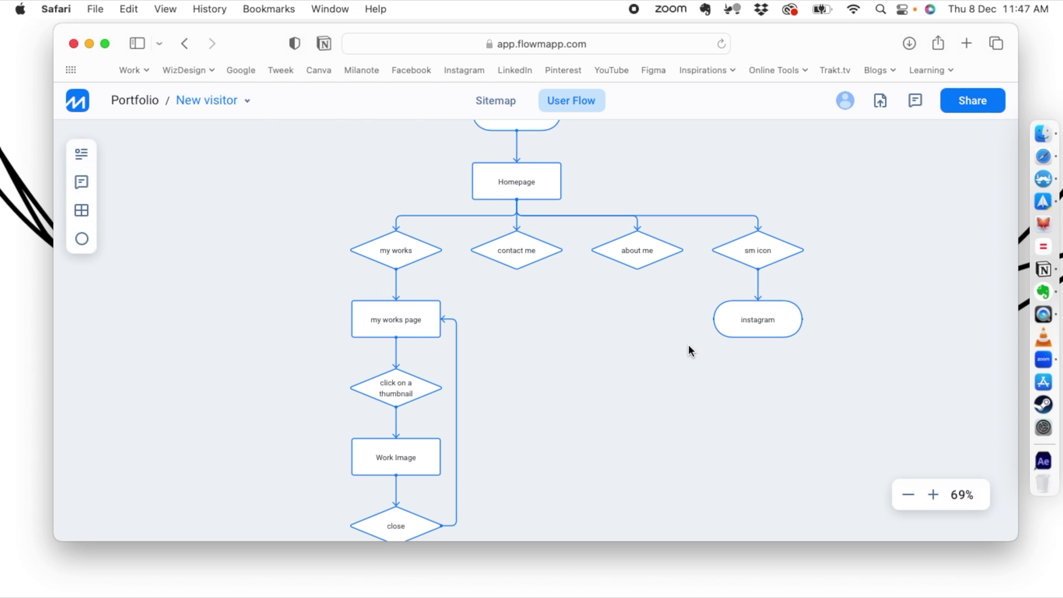
scroll(688, 346, "up", 1)
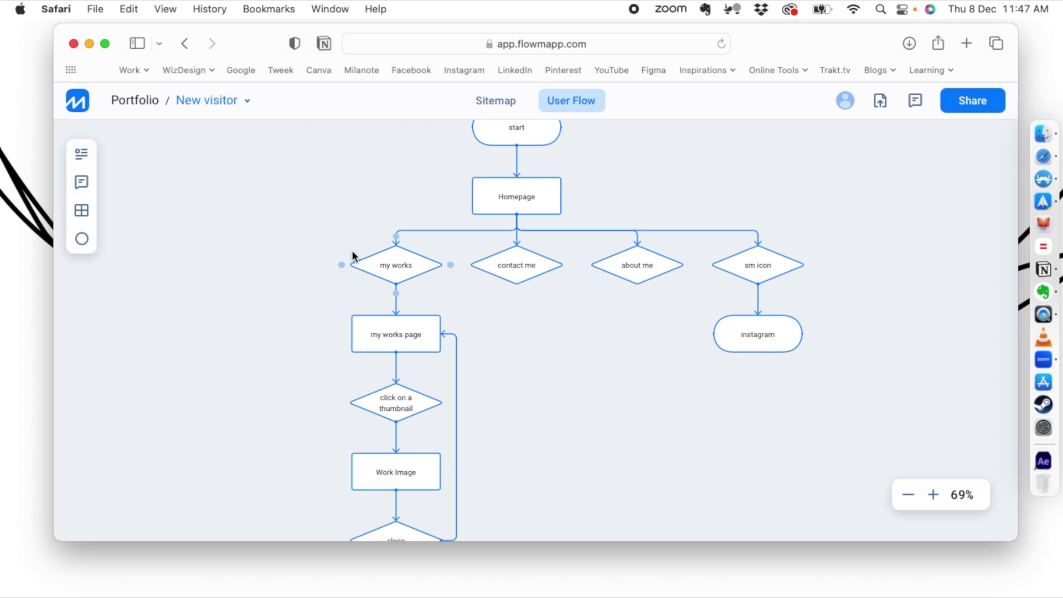
left_click(932, 496)
left_click(931, 496)
left_click(909, 495)
left_click(908, 495)
left_click(908, 495)
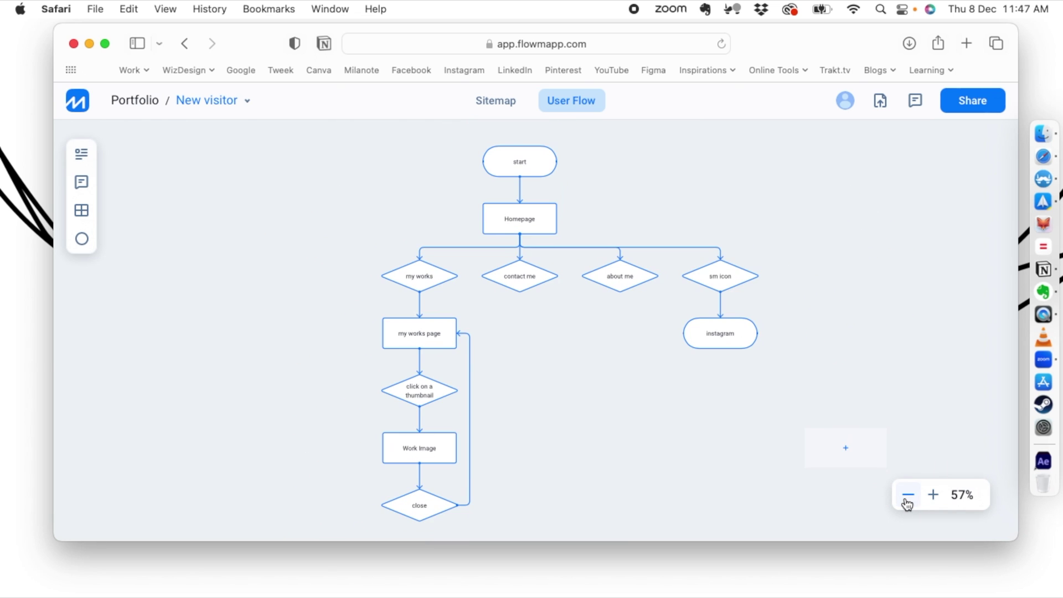
left_click(908, 494)
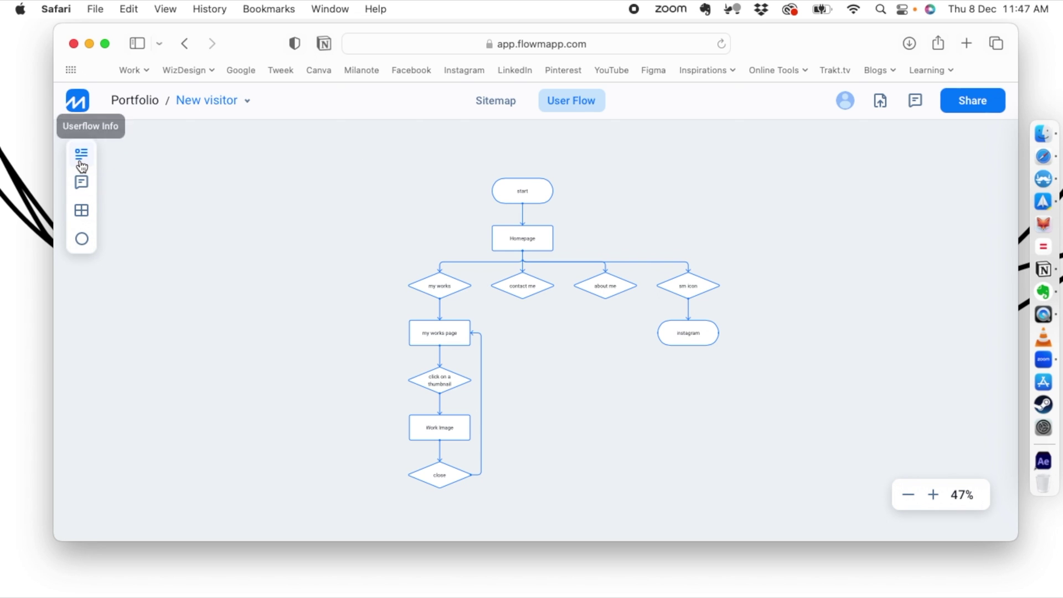
- Add a text note reading "User flow that shows how to check out my work in the portfolio" to the left of the start terminator
left_click(414, 211)
left_click(373, 213)
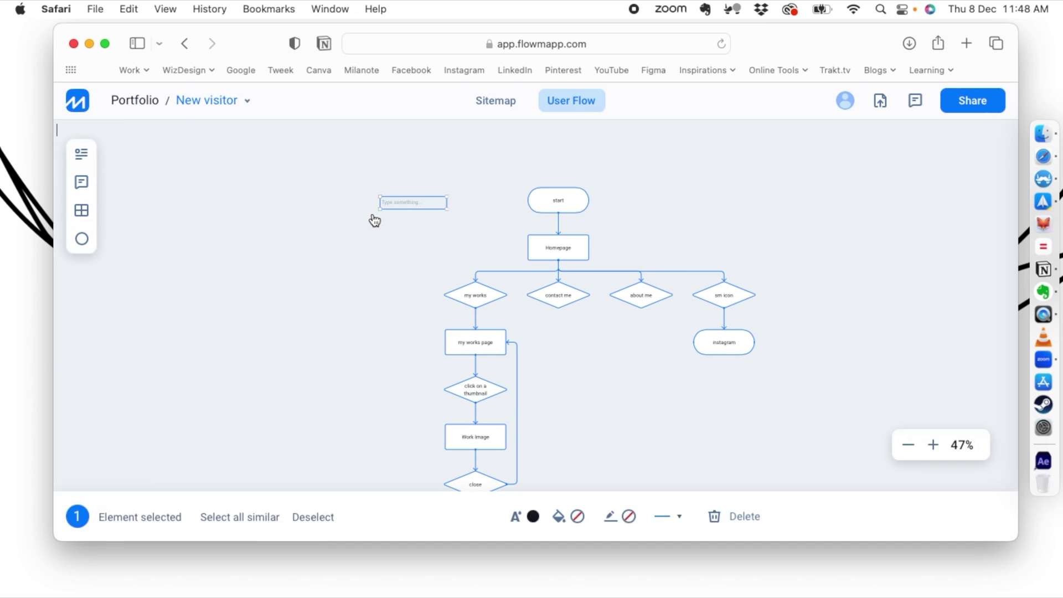
type("User flow of")
key("BackSpace")
key("BackSpace")
type("that shows how to check out my work in the portfolio")
left_click(350, 332)
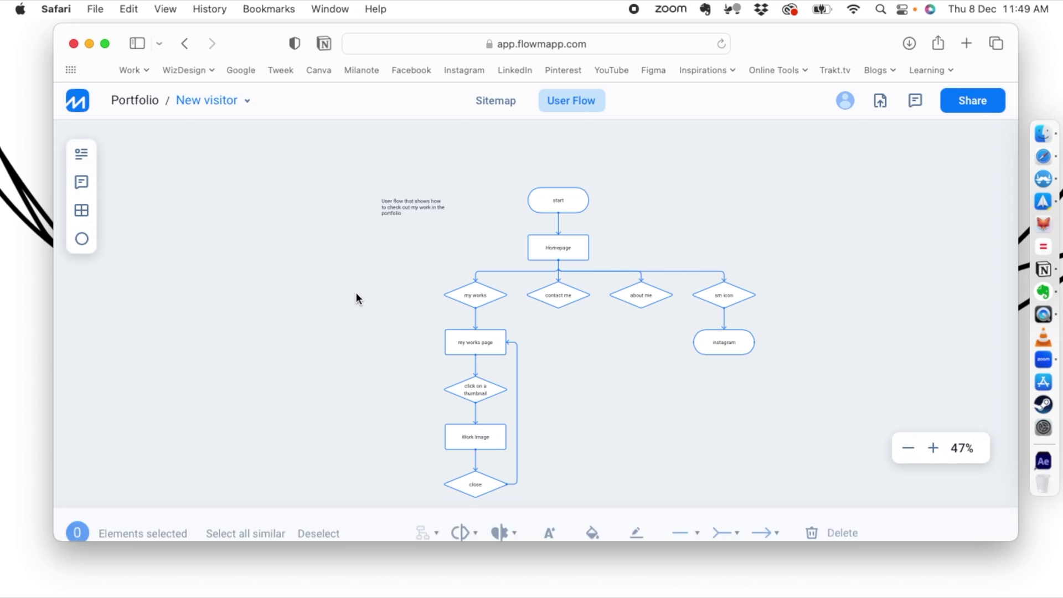
- Move the text note describing the user flow from beside the start terminator to directly above it
left_click_drag(413, 206, 549, 173)
left_click(947, 370)
left_click(933, 494)
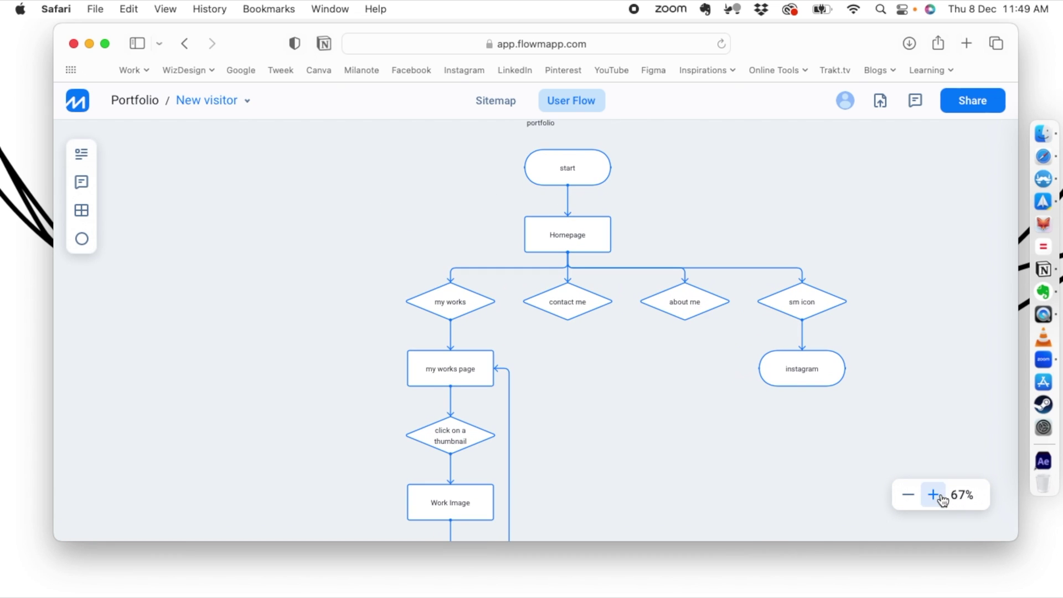
left_click(933, 494)
scroll(775, 315, "up", 5)
left_click(628, 225)
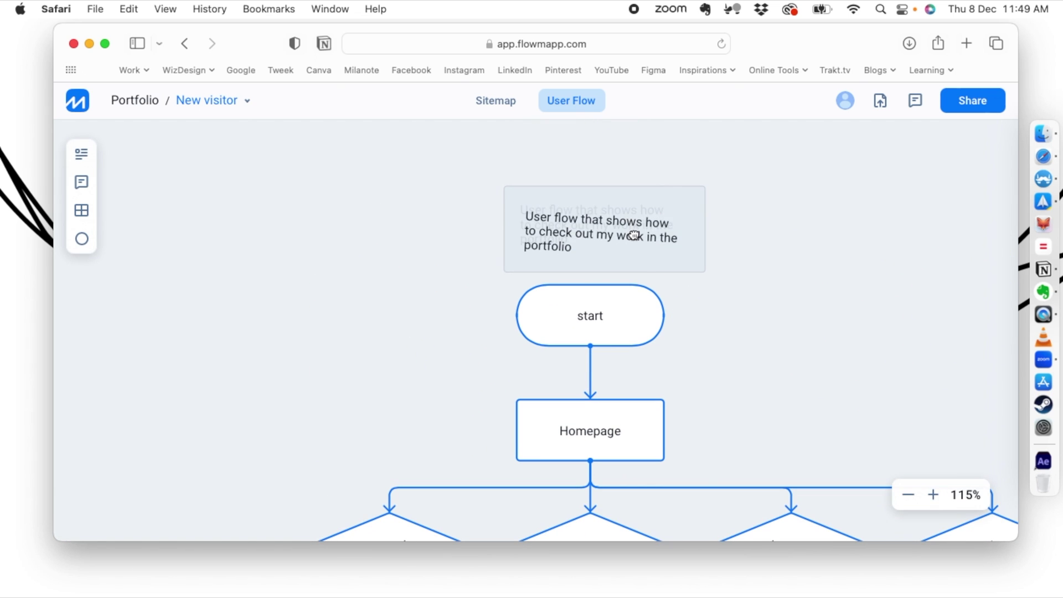
left_click(464, 261)
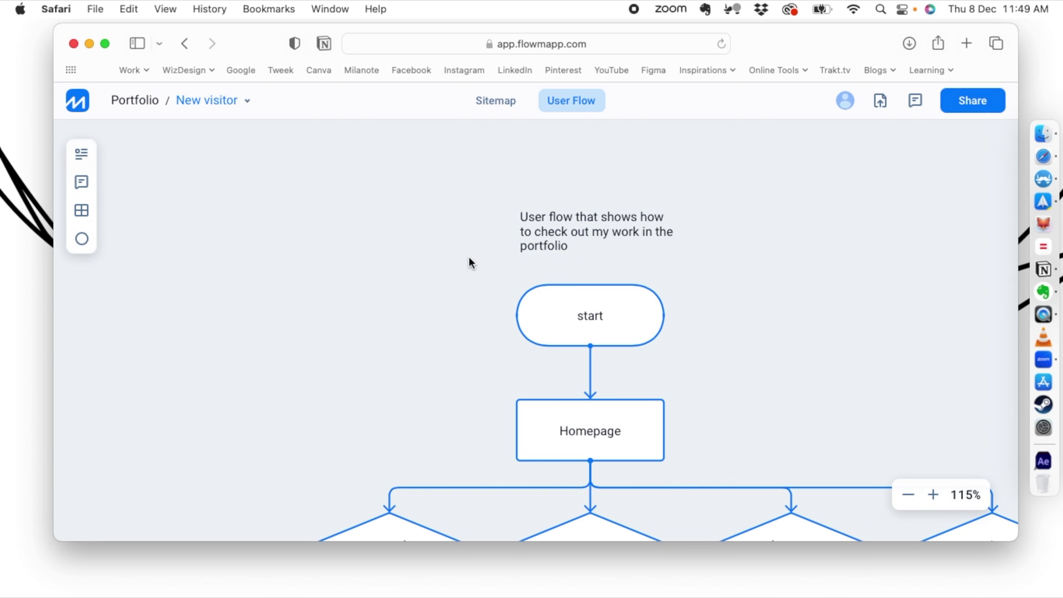
scroll(459, 225, "down", 5)
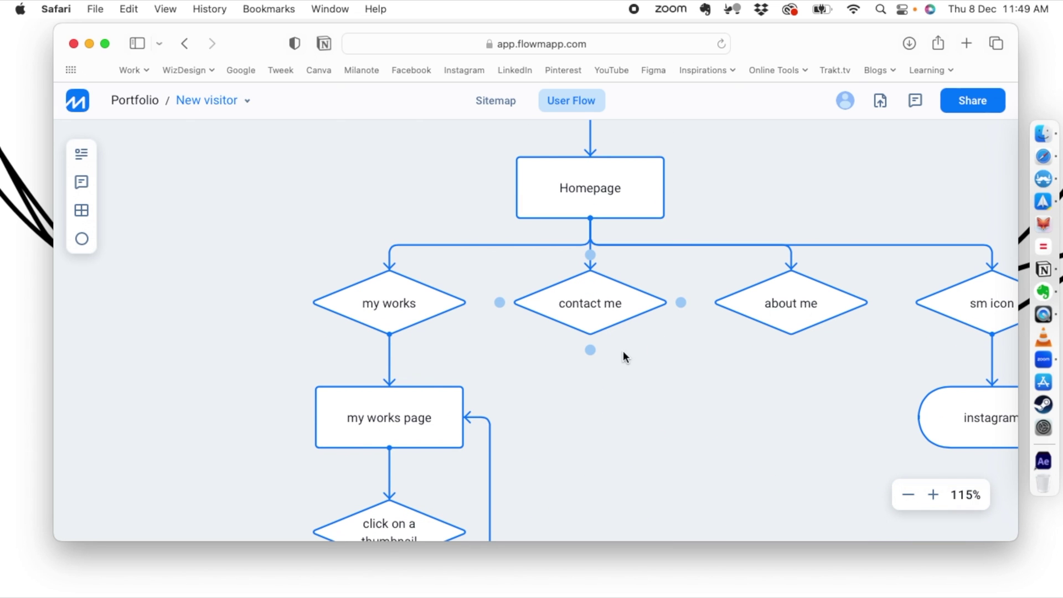
scroll(641, 323, "up", 3)
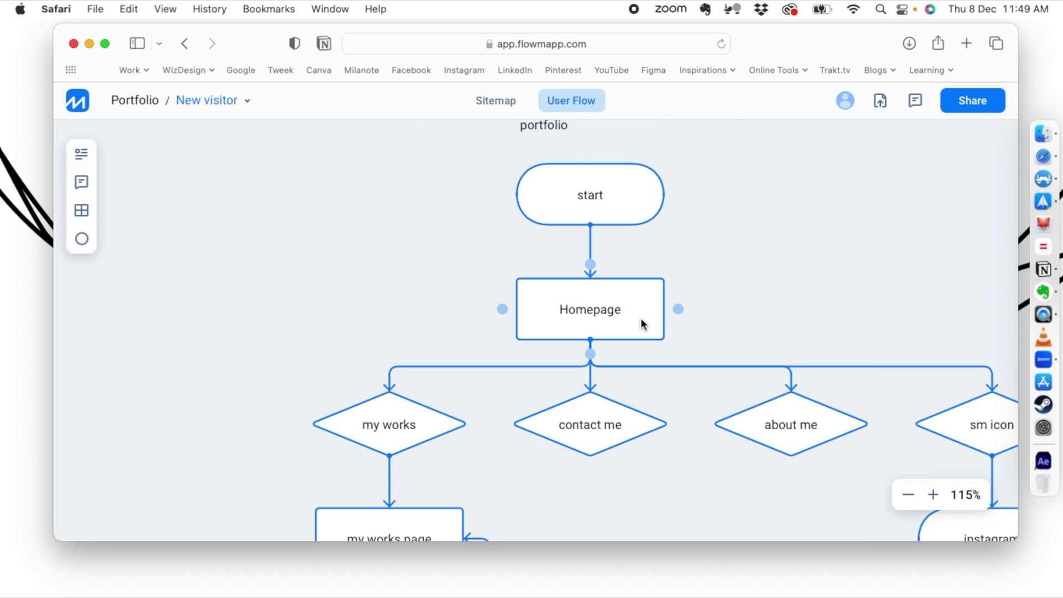
scroll(641, 324, "up", 2)
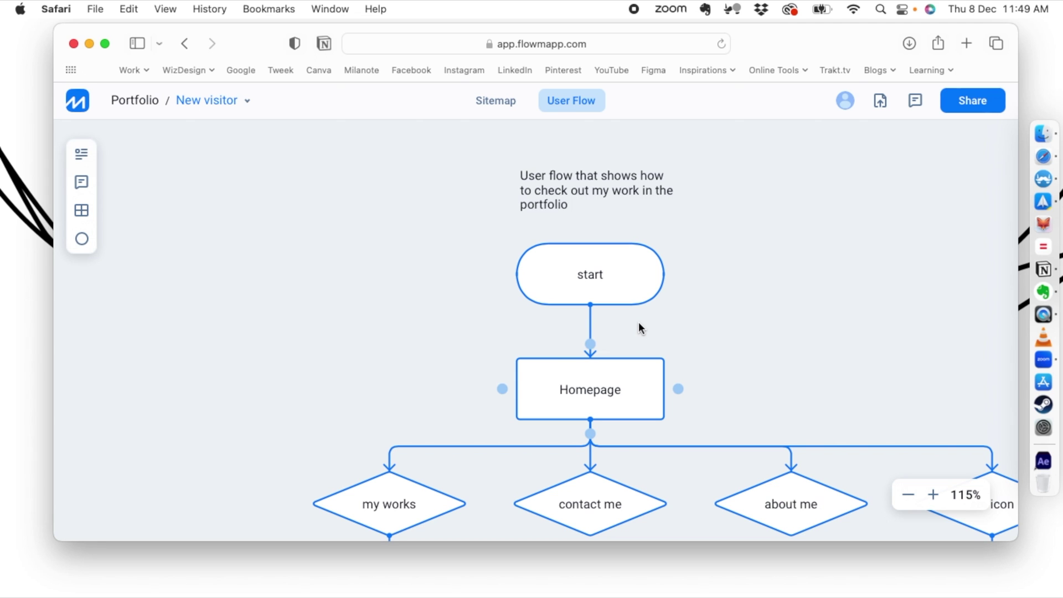
left_click_drag(580, 202, 575, 210)
- Review the my works branch down to the close diamond and the whole user flow with its note
scroll(670, 285, "down", 10)
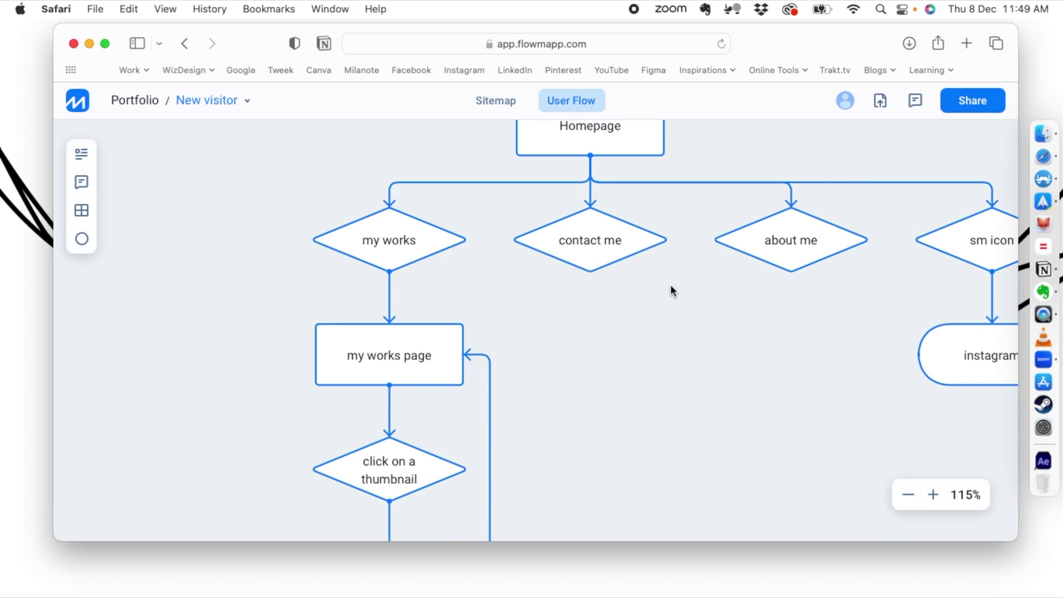
scroll(670, 289, "down", 10)
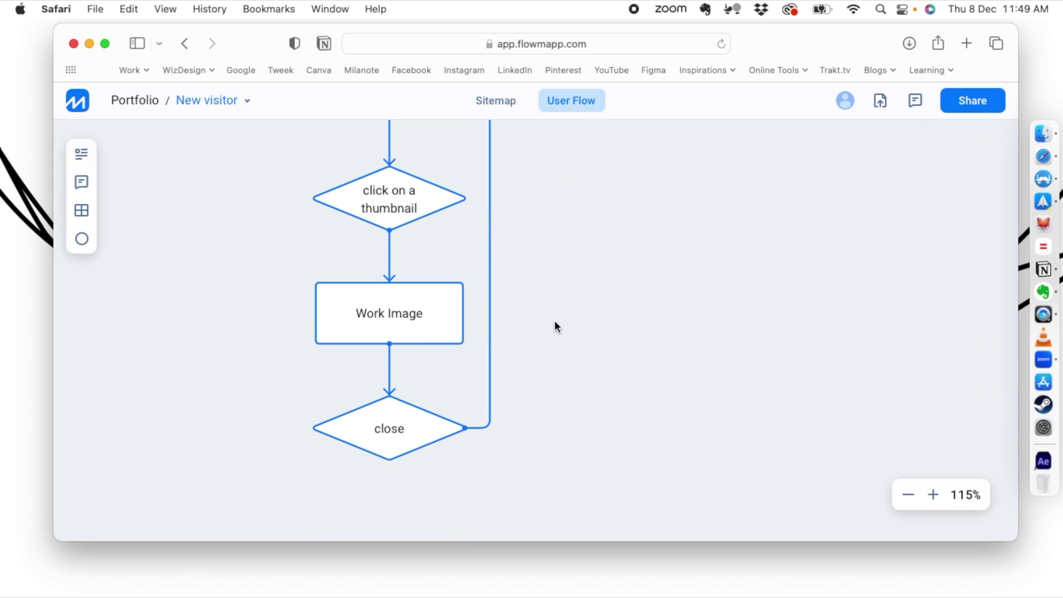
left_click(921, 498)
left_click(922, 498)
left_click(922, 497)
left_click(914, 500)
left_click(909, 501)
left_click(909, 501)
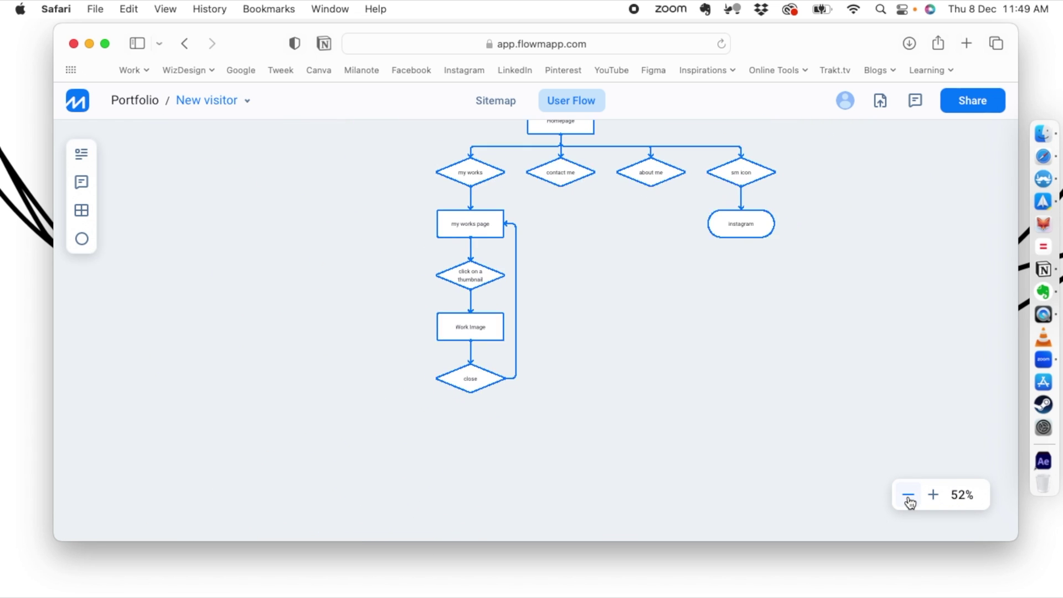
left_click(909, 501)
left_click_drag(603, 273, 561, 340)
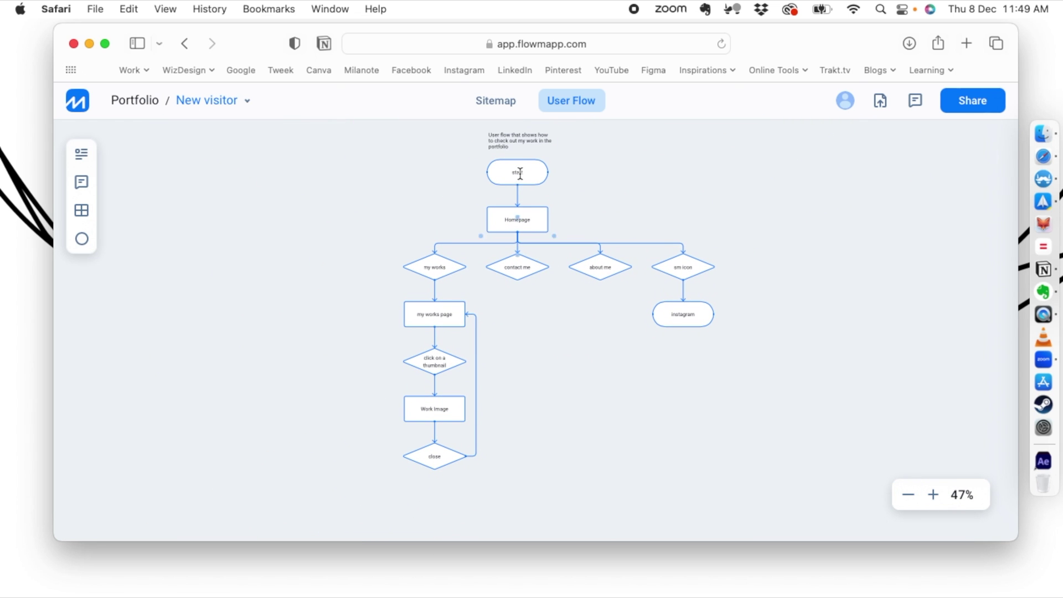
- Delete the instagram terminator below the sm icon diamond and capture a screenshot of the whole user flow with its note
left_click(683, 310)
key("BackSpace")
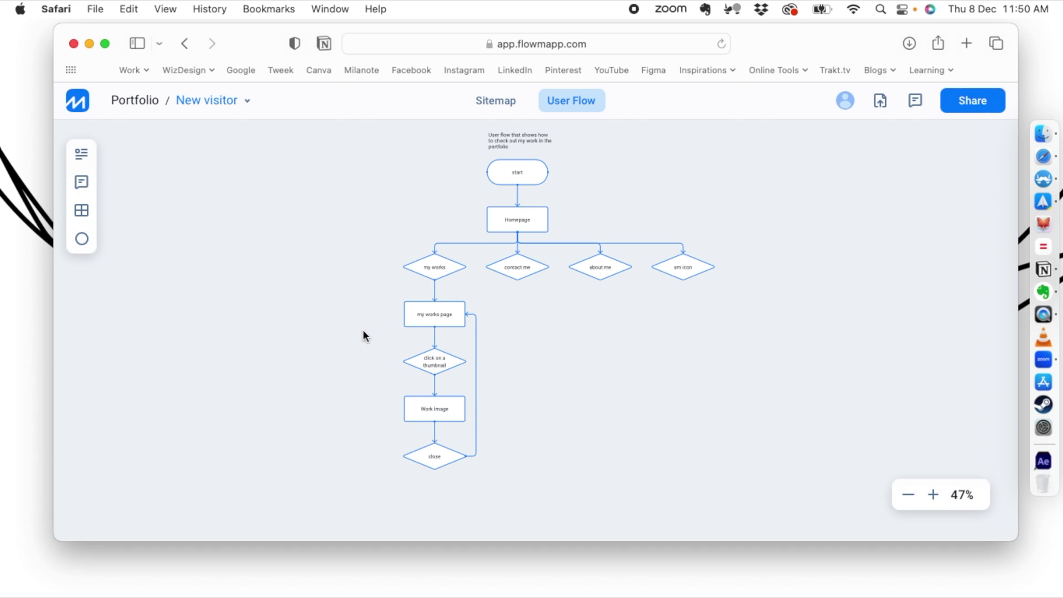
key("super+shift+4")
left_click_drag(330, 124, 808, 479)
scroll(477, 295, "up", 2)
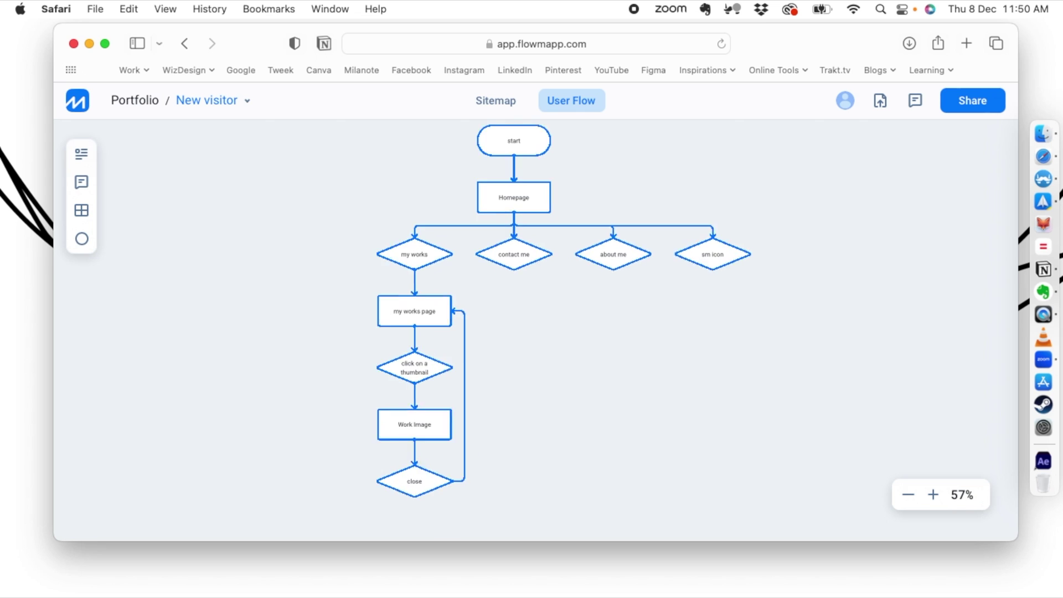
left_click(437, 257)
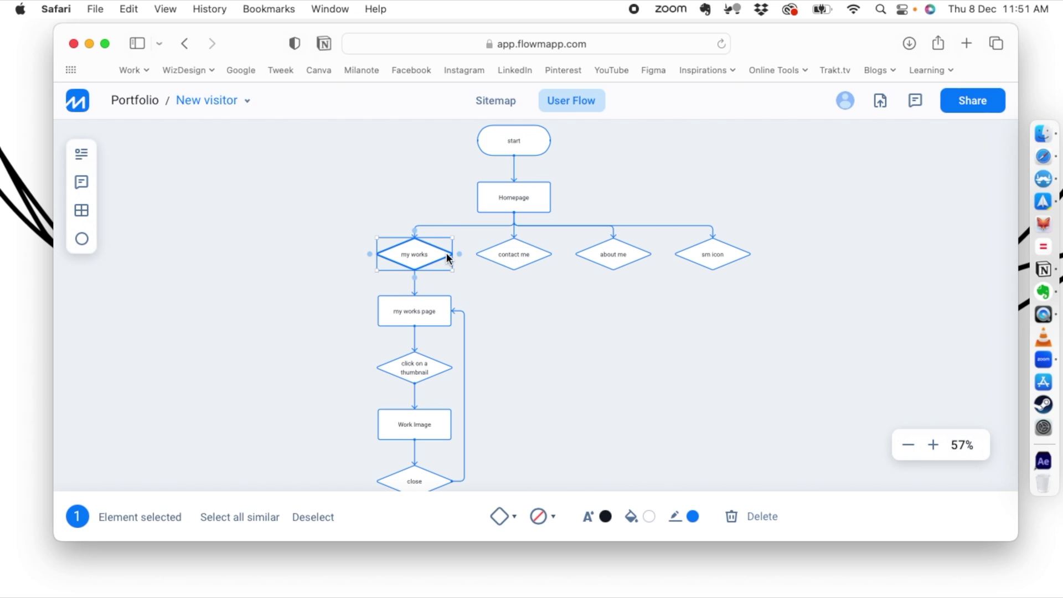
left_click(531, 302)
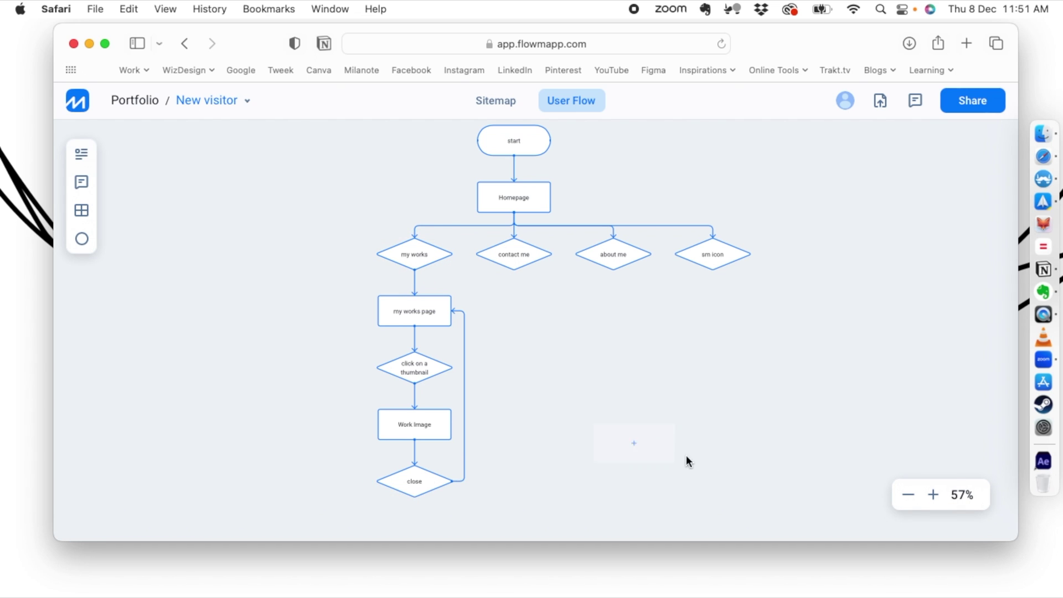